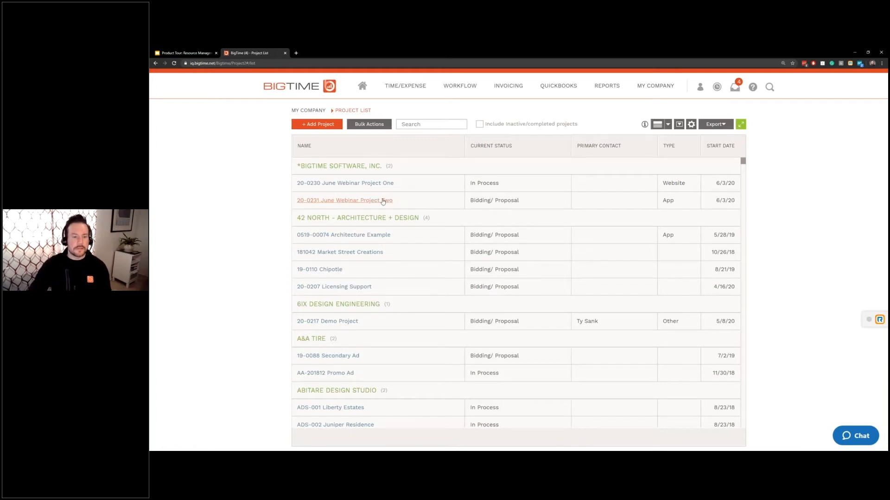
# - Open project 20-0231 June Webinar Project Two and save it with status Bidding/ Proposal unchanged
pyautogui.click(383, 201)
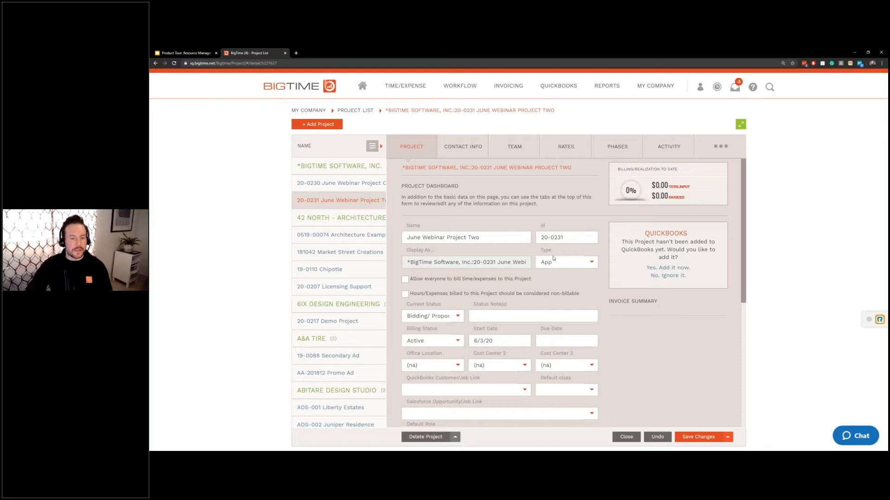
pyautogui.tripleClick(424, 306)
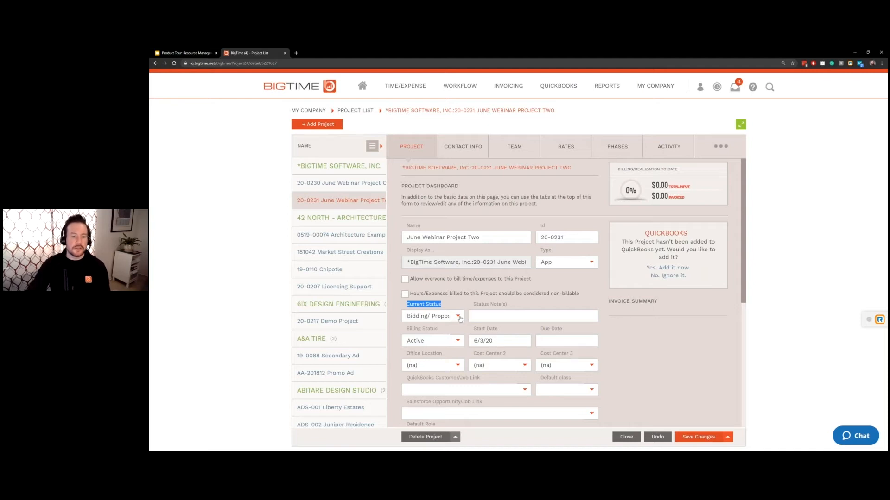
pyautogui.click(458, 317)
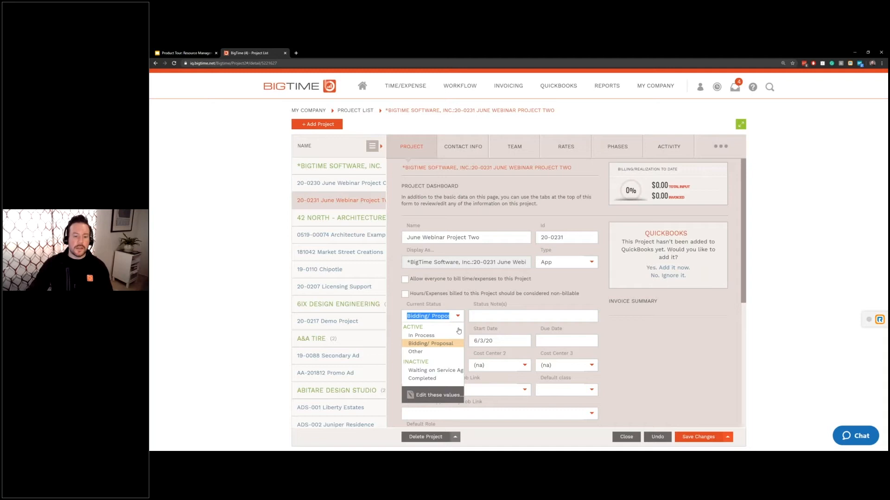
pyautogui.click(457, 344)
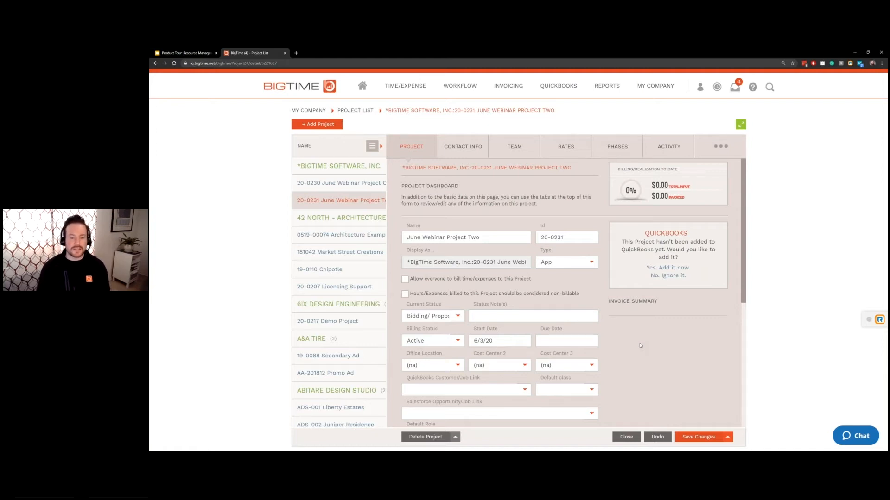
pyautogui.click(689, 438)
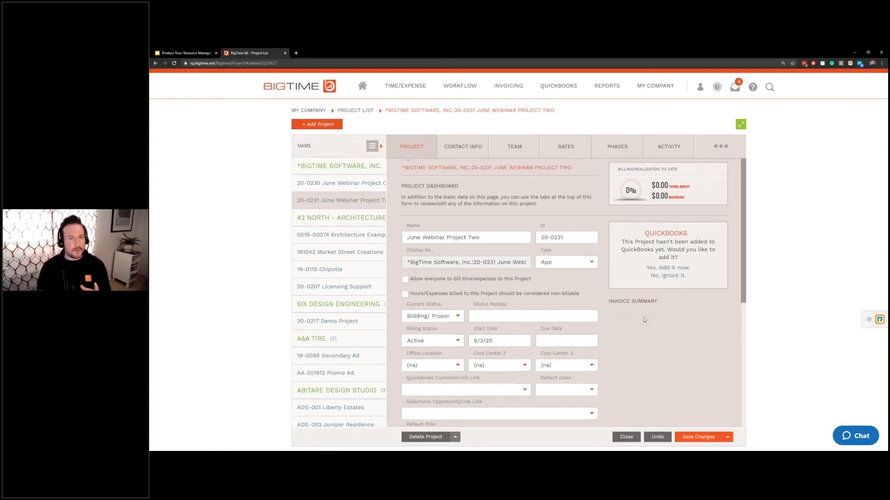
pyautogui.doubleClick(548, 251)
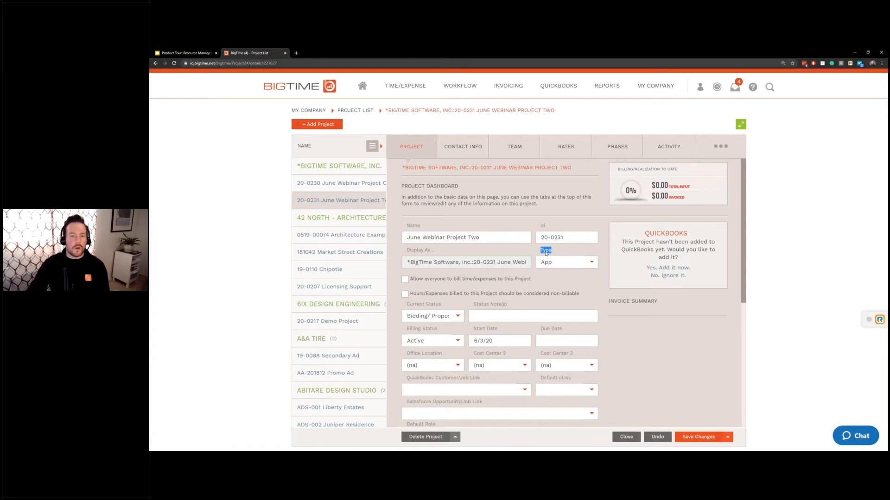
pyautogui.click(585, 268)
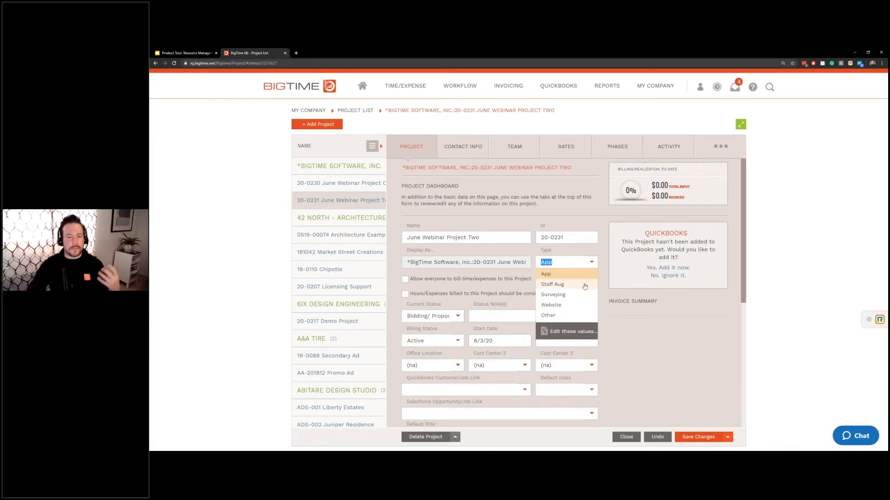
pyautogui.click(654, 348)
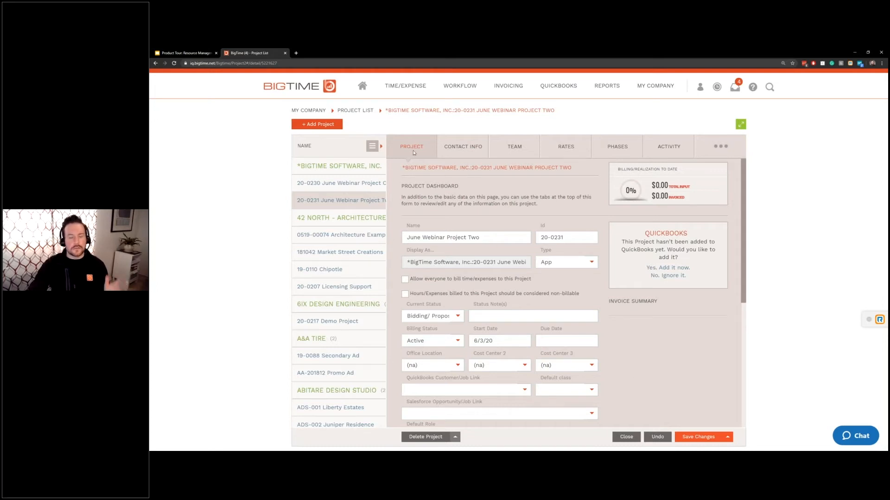
# - Review the project's bill rates, then view its Design, Develop, Test and Deploy phases
pyautogui.click(581, 152)
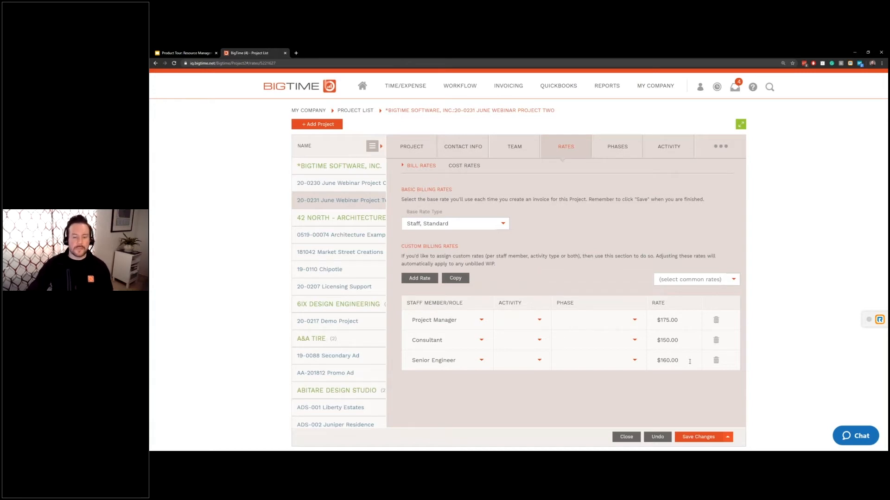
pyautogui.click(629, 155)
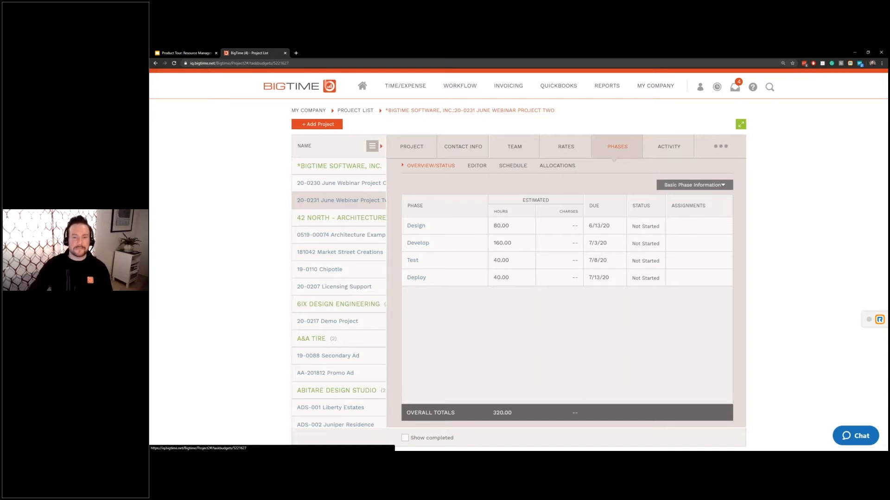
# - Switch the phases to the Editor grid showing fees, hours and due dates 6/13/20–7/13/20
pyautogui.click(477, 166)
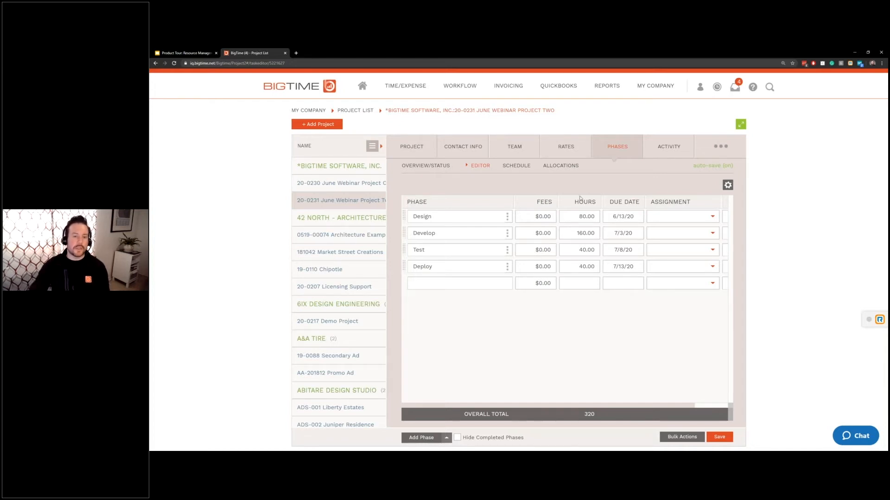
# - Save the phase grid with Design left at 80.00 hours and show the phase schedule
pyautogui.click(572, 214)
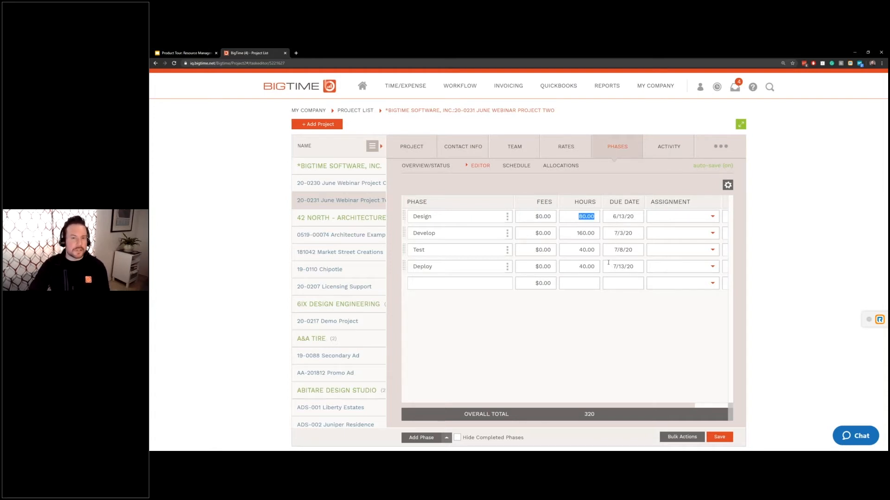
pyautogui.click(577, 234)
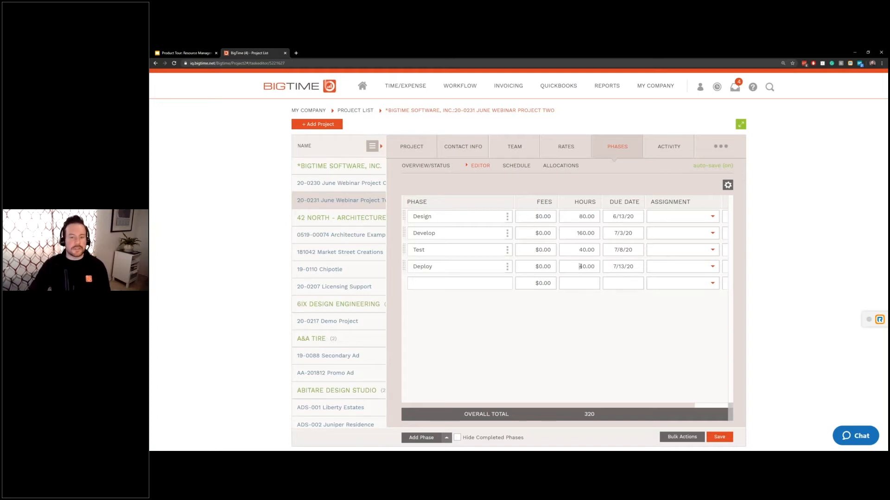
pyautogui.click(719, 437)
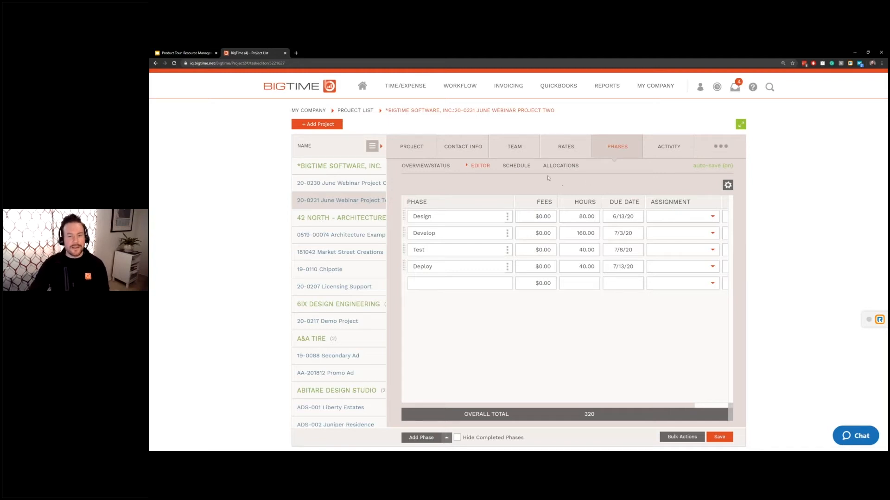
pyautogui.click(519, 165)
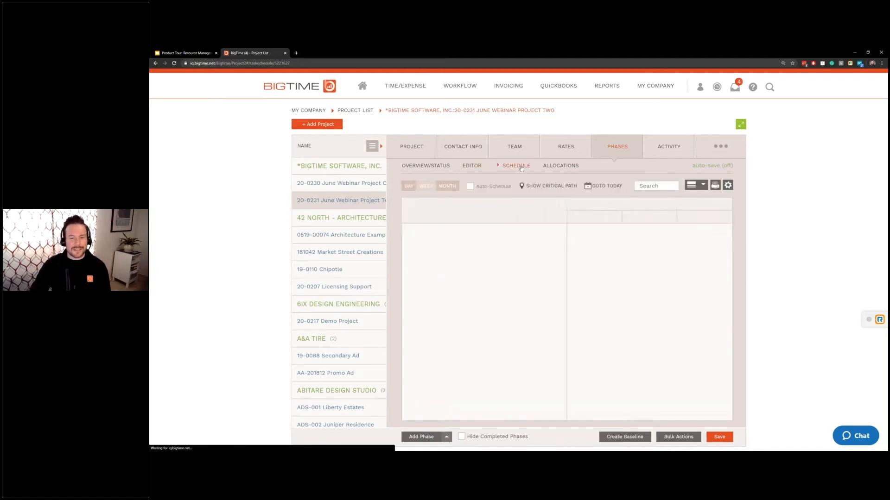
# - Create a schedule baseline, move Develop to 6/19/20–7/9/20, and compare against the 6/3/20 baseline
pyautogui.click(740, 124)
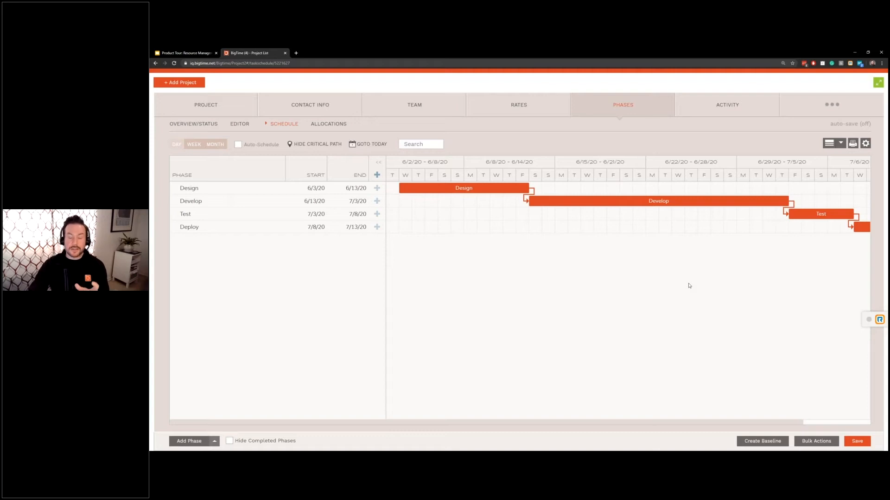
pyautogui.click(778, 445)
pyautogui.click(798, 418)
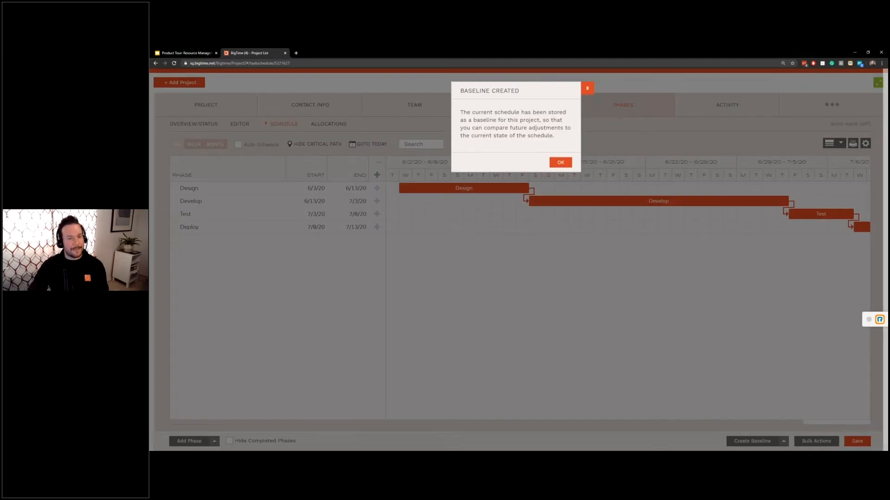
pyautogui.click(558, 162)
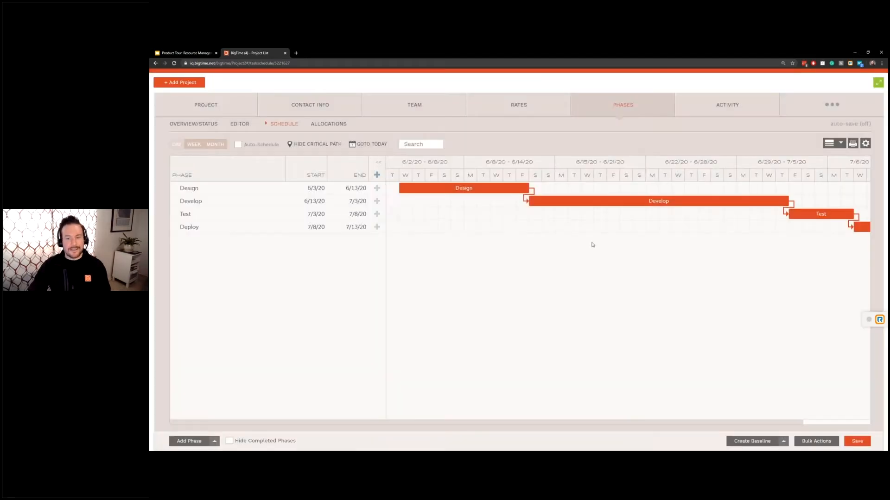
pyautogui.moveTo(582, 201); pyautogui.dragTo(668, 219)
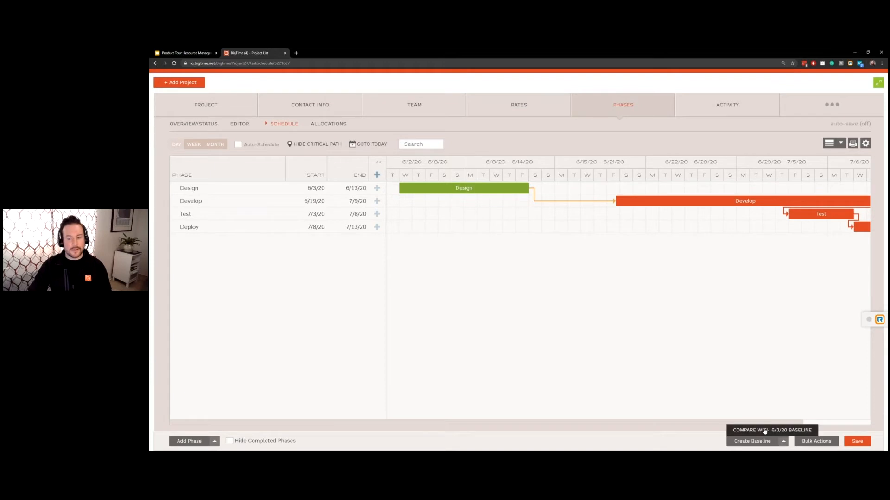
pyautogui.click(762, 426)
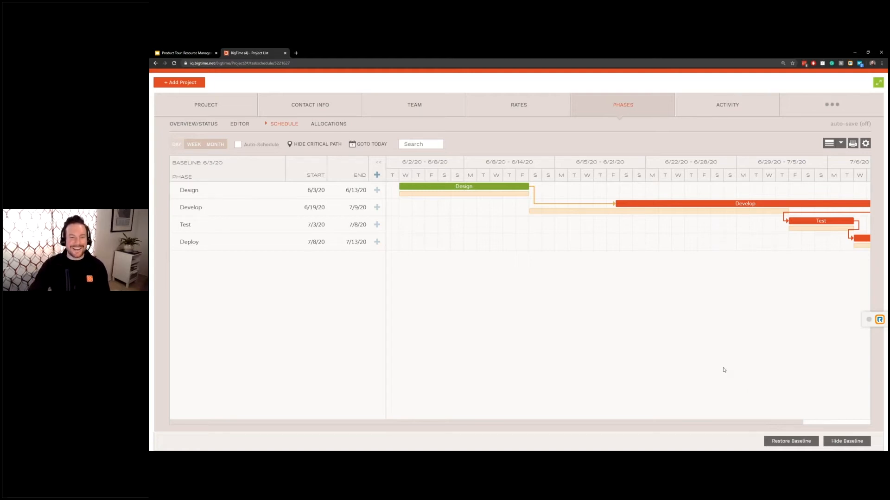
# - Show the phase editor grid in the normal page layout, with Develop due 7/3/20
pyautogui.click(239, 124)
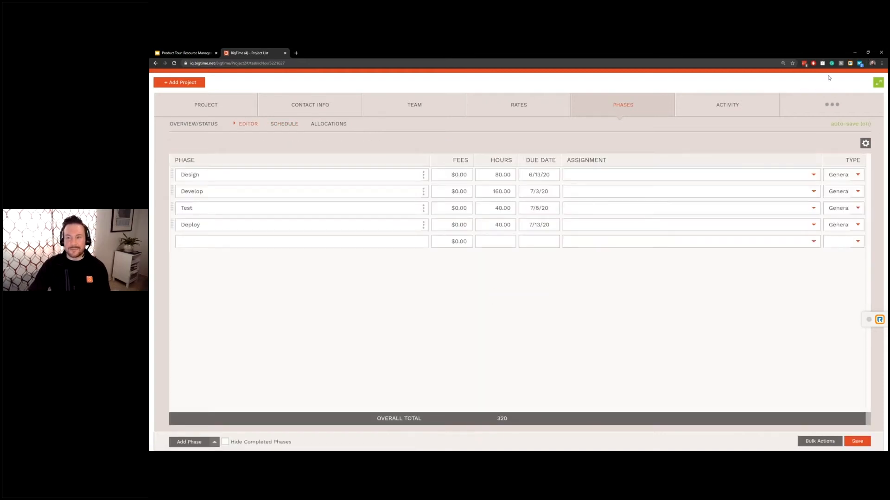
pyautogui.click(878, 82)
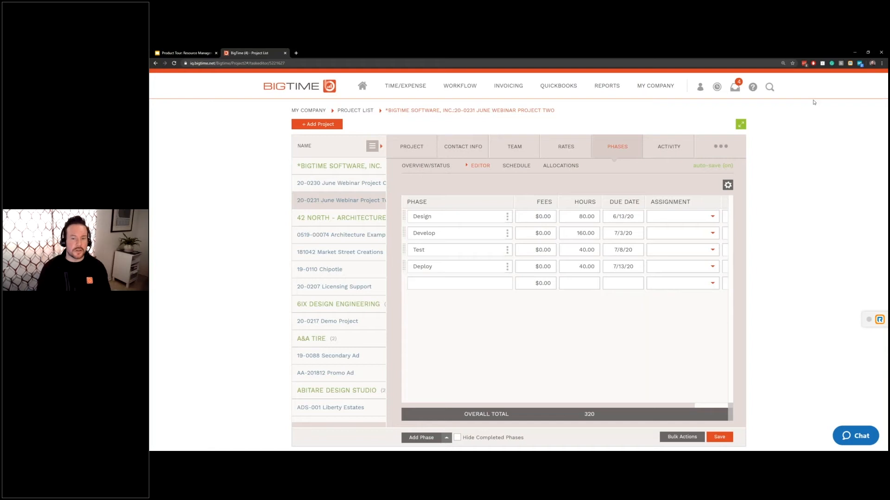
# - Open the Allocation Wizard from the Allocations view to edit monthly phase hours
pyautogui.click(567, 168)
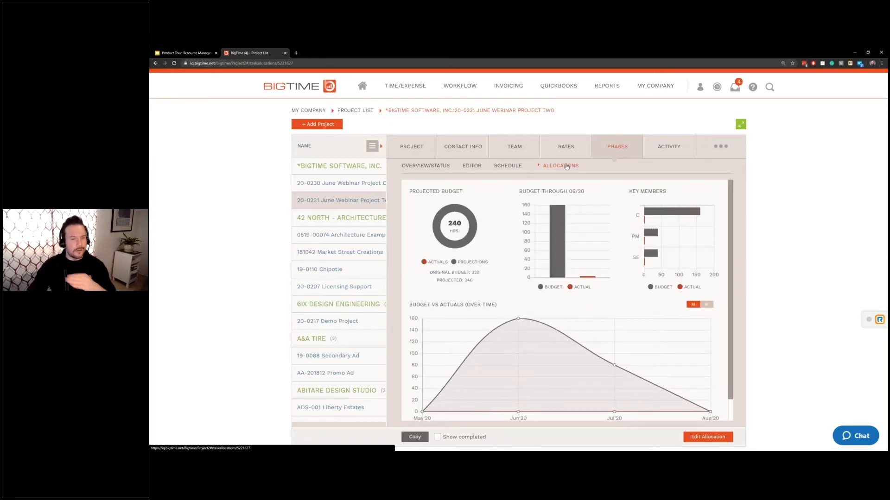
pyautogui.click(705, 440)
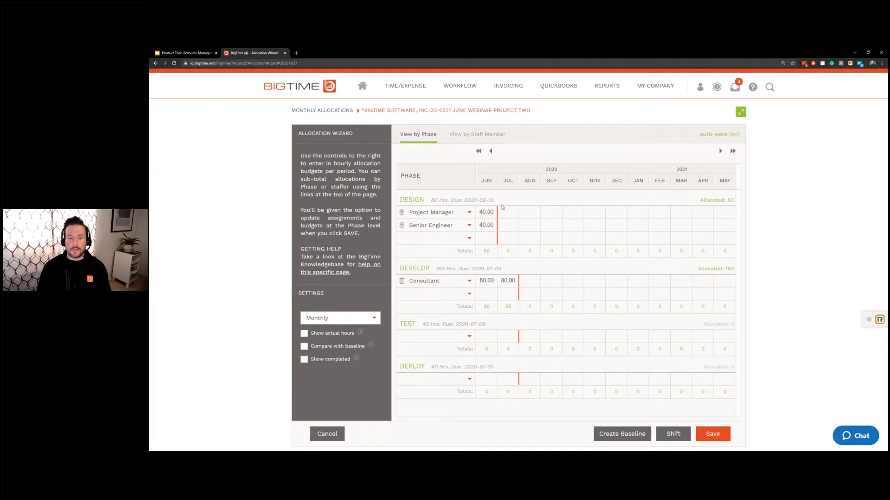
# - Set the Develop Consultant's July hours to 80, giving Develop a 160-hour total
pyautogui.moveTo(503, 279); pyautogui.dragTo(517, 281)
pyautogui.write('10')
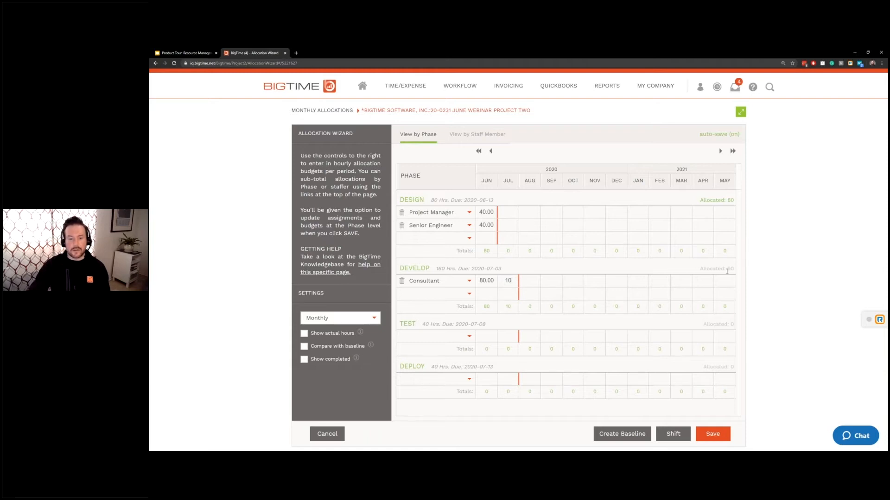
pyautogui.doubleClick(507, 280)
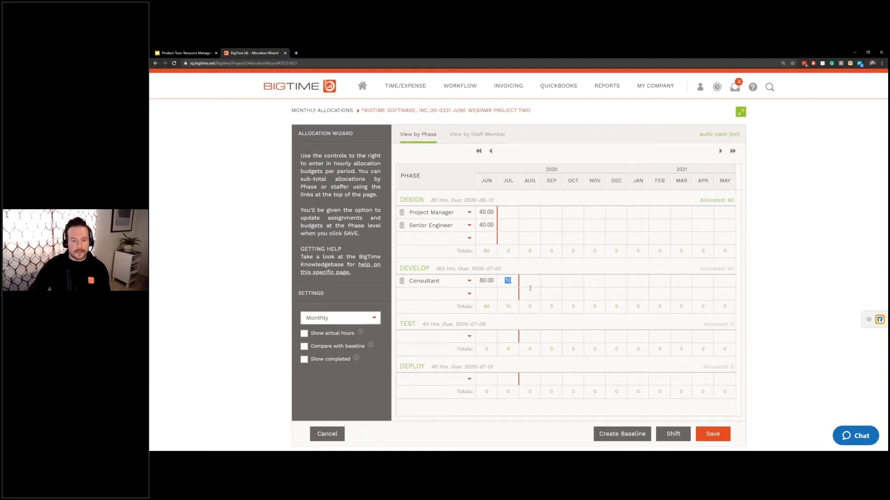
pyautogui.write('90')
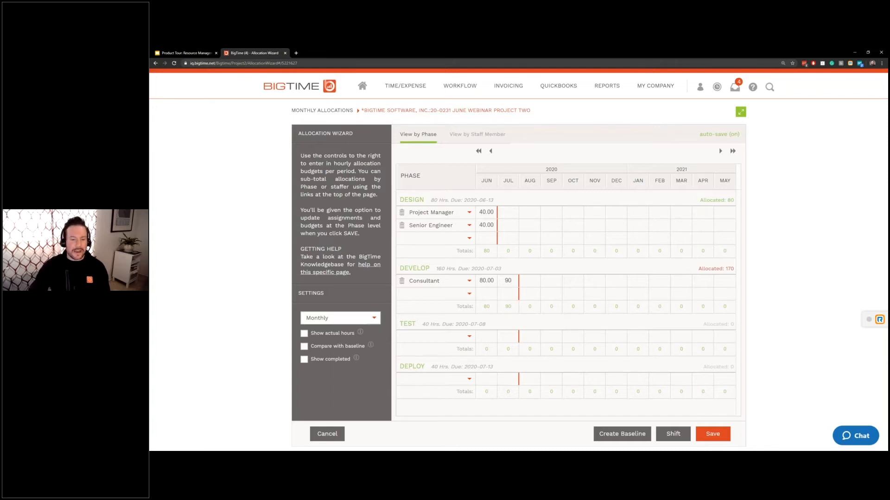
pyautogui.doubleClick(499, 280)
pyautogui.write('80')
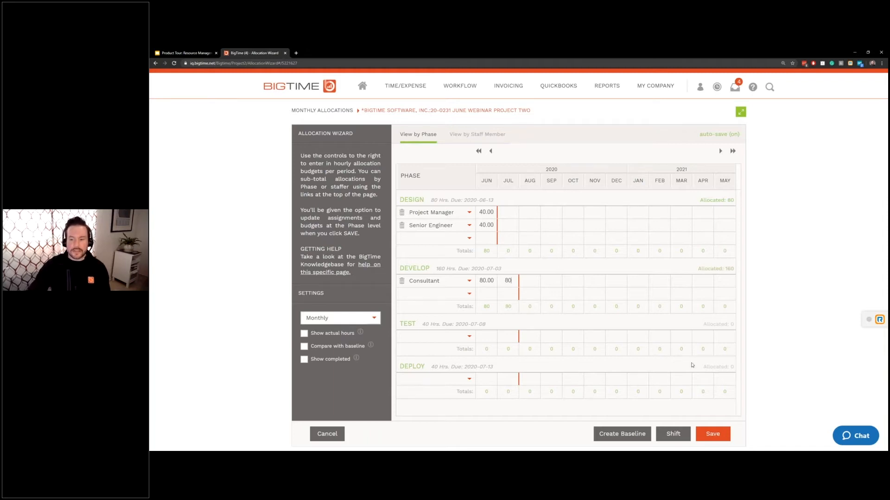
pyautogui.click(781, 409)
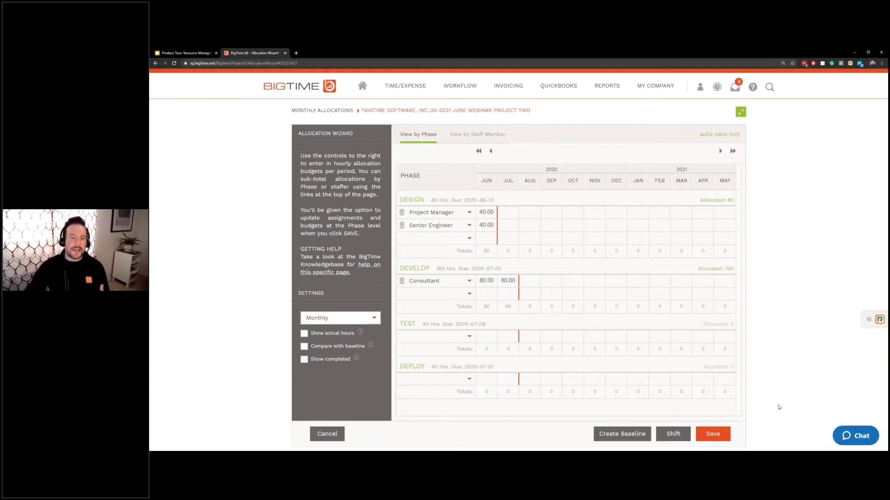
# - Save allocations with Update Fee Budgets ticked and Hourly (Rate*Hours) revenue recognition
pyautogui.click(713, 436)
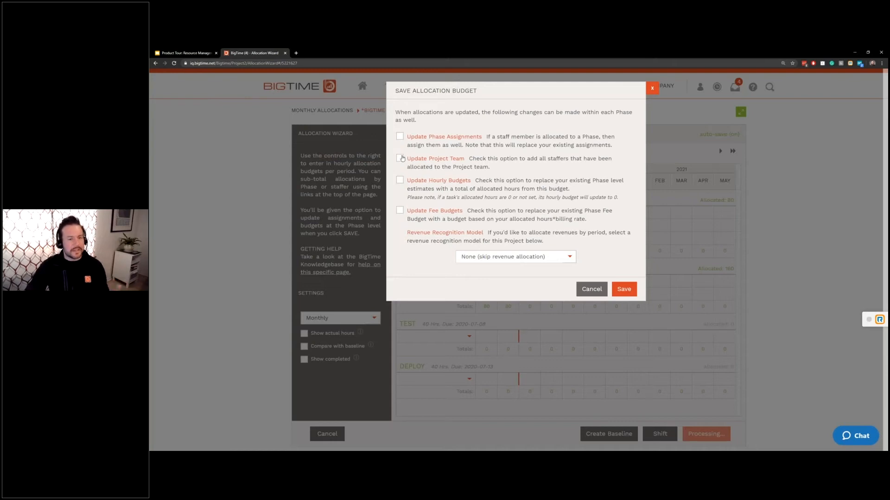
pyautogui.click(401, 213)
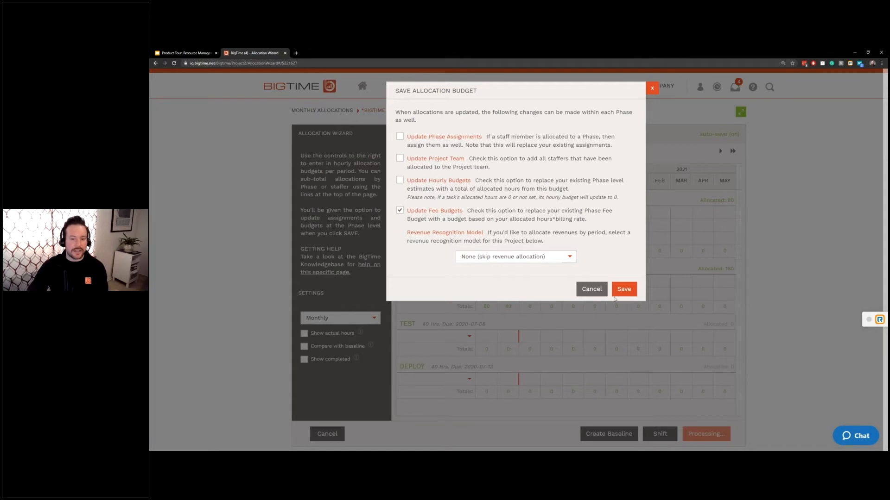
pyautogui.click(574, 259)
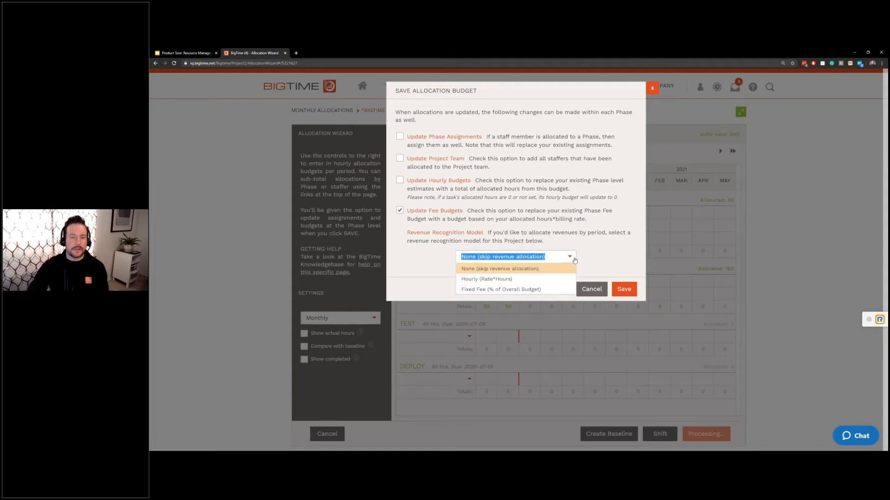
pyautogui.click(558, 280)
pyautogui.click(627, 290)
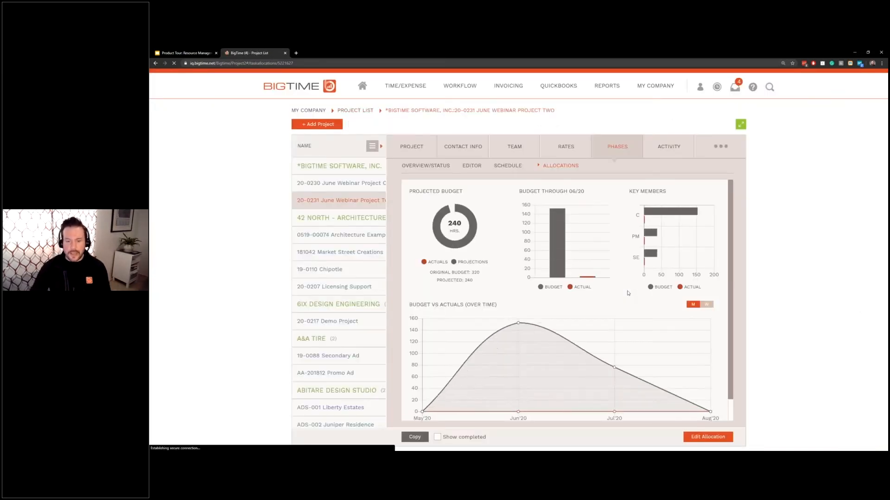
# - Return to the phase editor, now showing Design fees $13,400.00 and Develop $24,000.00
pyautogui.moveTo(557, 232)
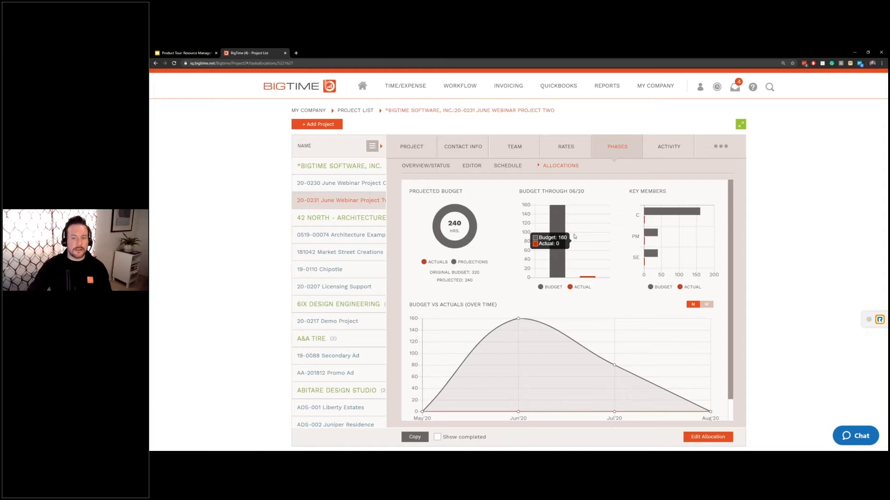
pyautogui.moveTo(675, 215)
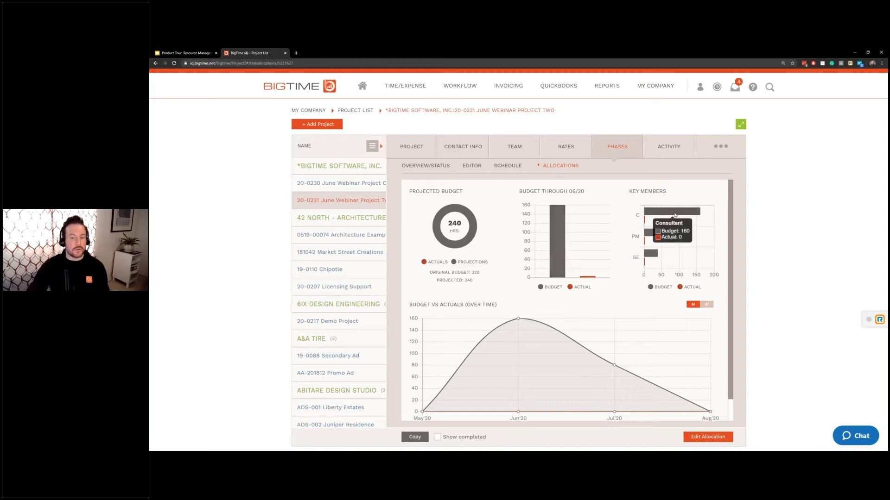
pyautogui.moveTo(653, 233)
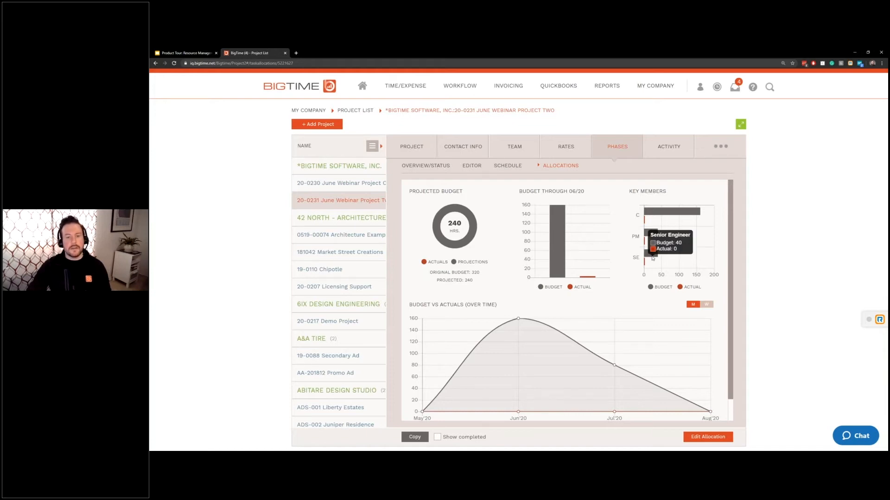
pyautogui.click(472, 166)
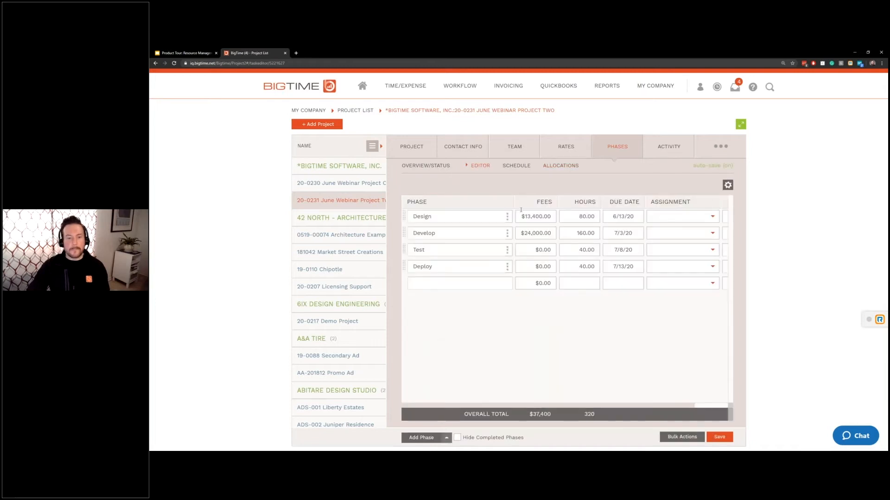
pyautogui.click(521, 216)
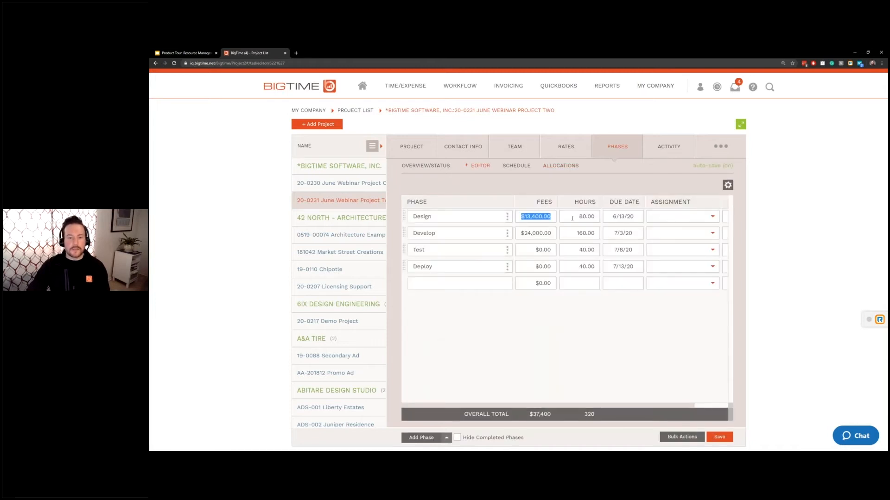
pyautogui.click(521, 233)
pyautogui.click(588, 354)
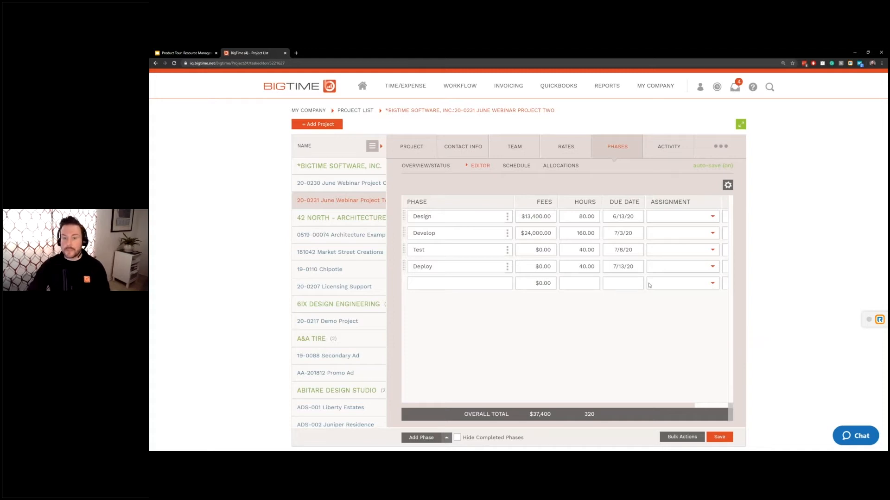
# - Open Edit Allocation from the project's Allocations view and switch to View by Staff Member
pyautogui.click(563, 170)
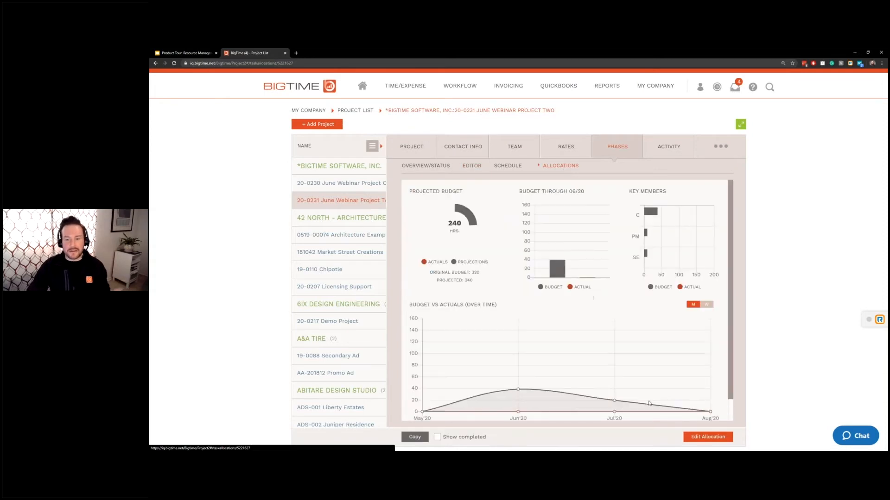
pyautogui.click(698, 439)
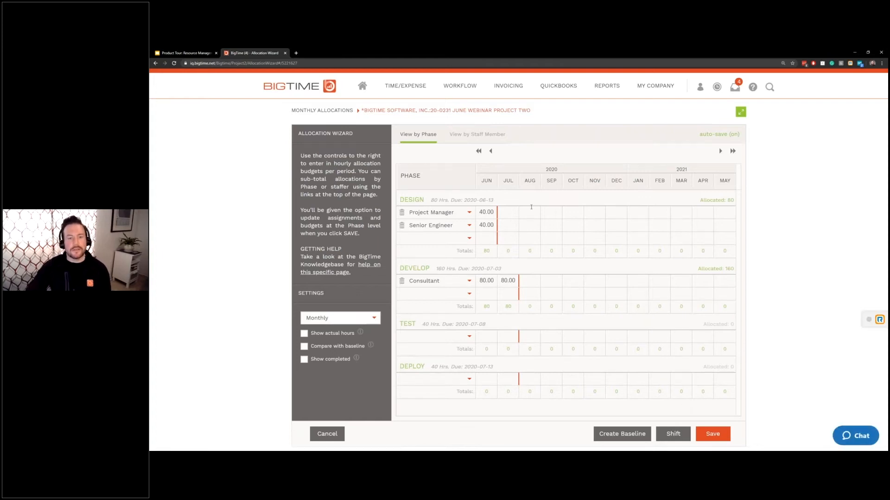
pyautogui.click(489, 140)
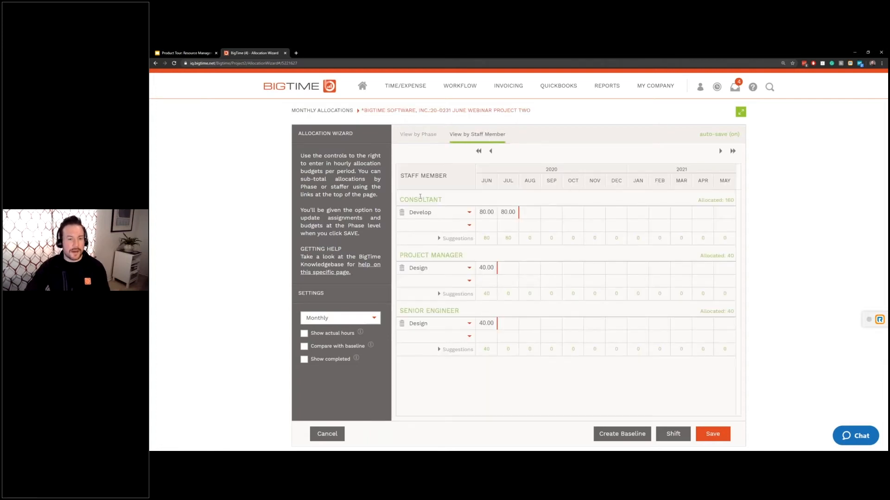
# - Assign the top suggested staffer to Consultant and Project Manager, and the second suggestion to Senior Engineer
pyautogui.click(439, 239)
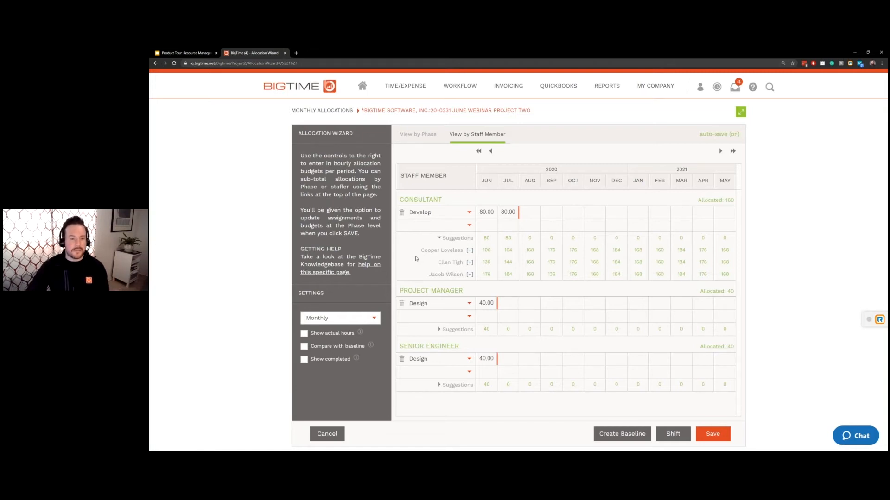
pyautogui.click(469, 251)
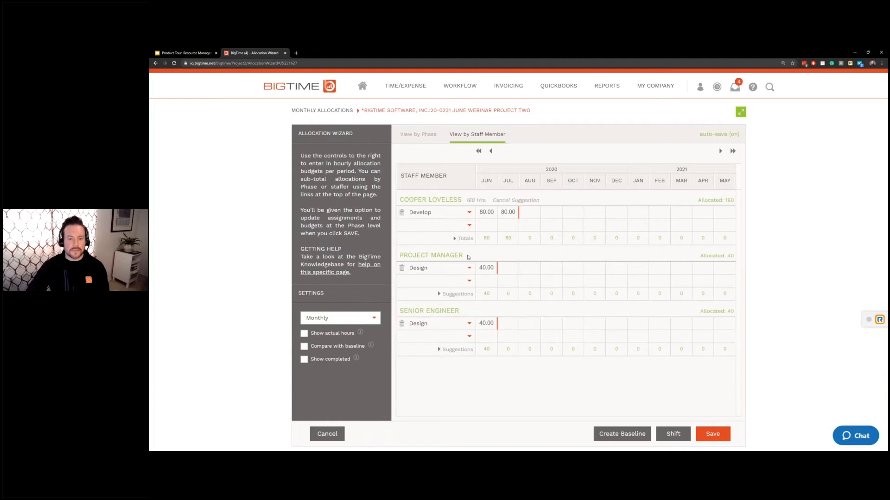
pyautogui.click(440, 294)
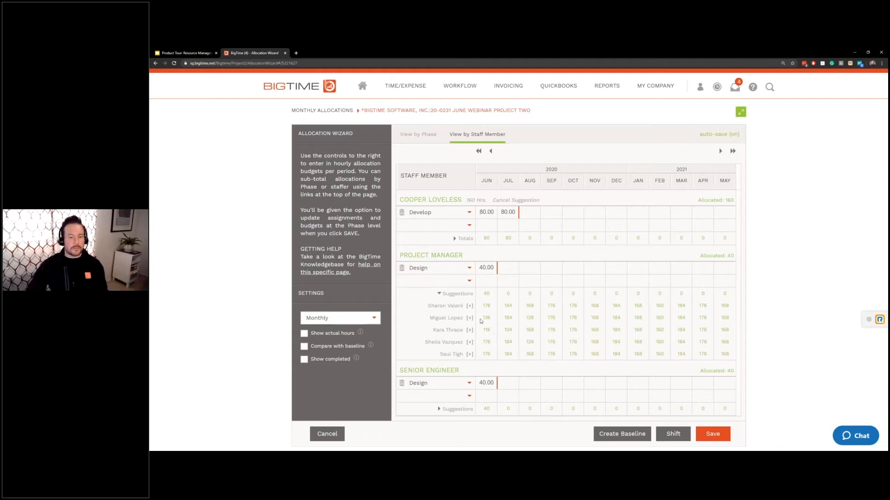
pyautogui.click(469, 306)
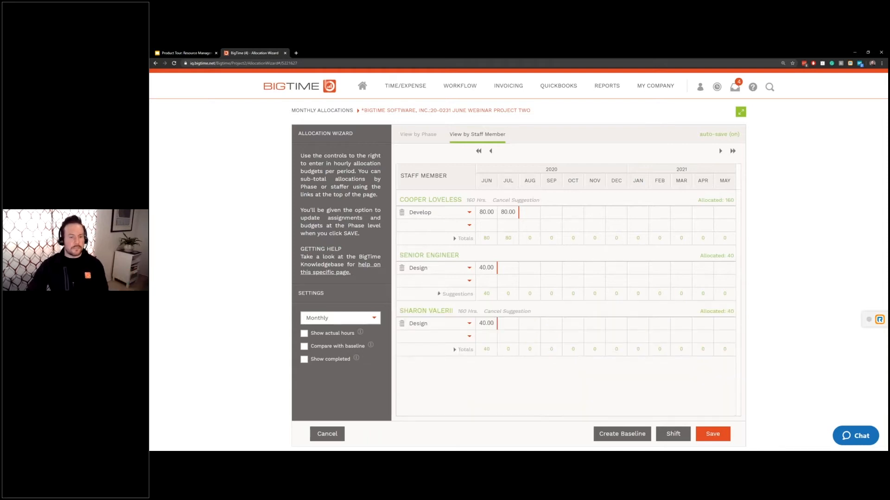
pyautogui.click(470, 269)
pyautogui.click(447, 364)
pyautogui.click(443, 294)
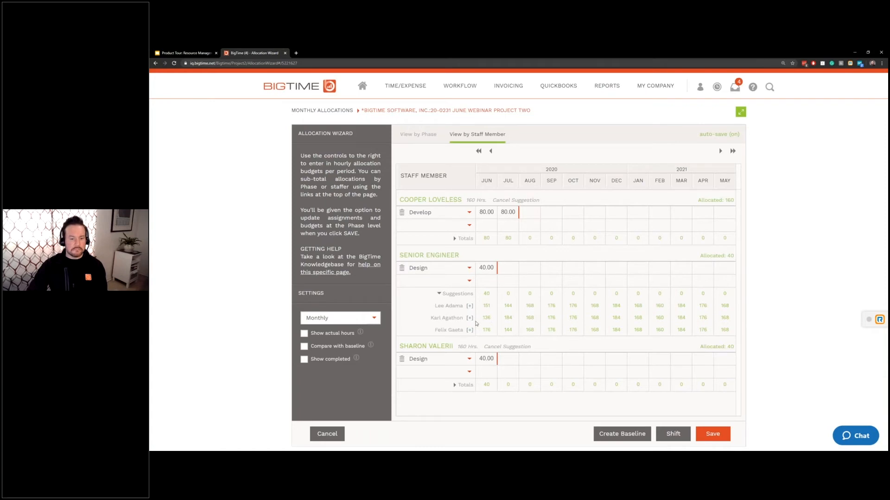
pyautogui.click(470, 319)
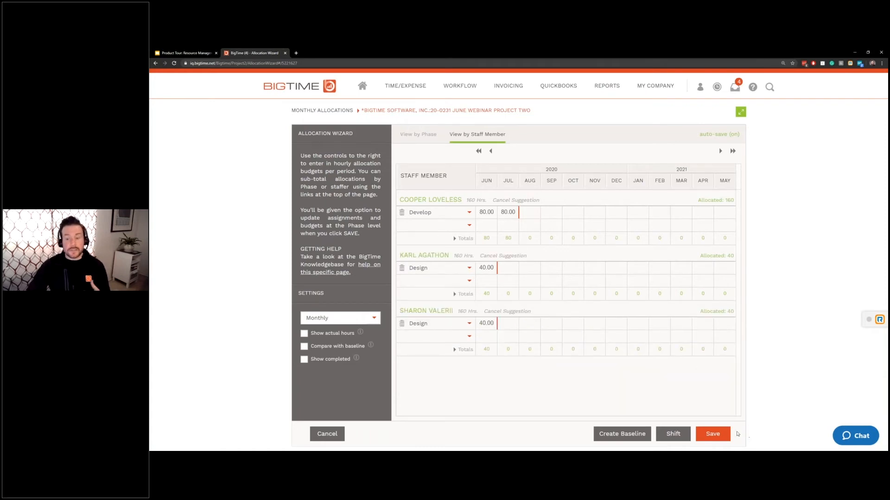
# - Save the allocations with Update Phase Assignments and Update Project Team both ticked
pyautogui.click(720, 435)
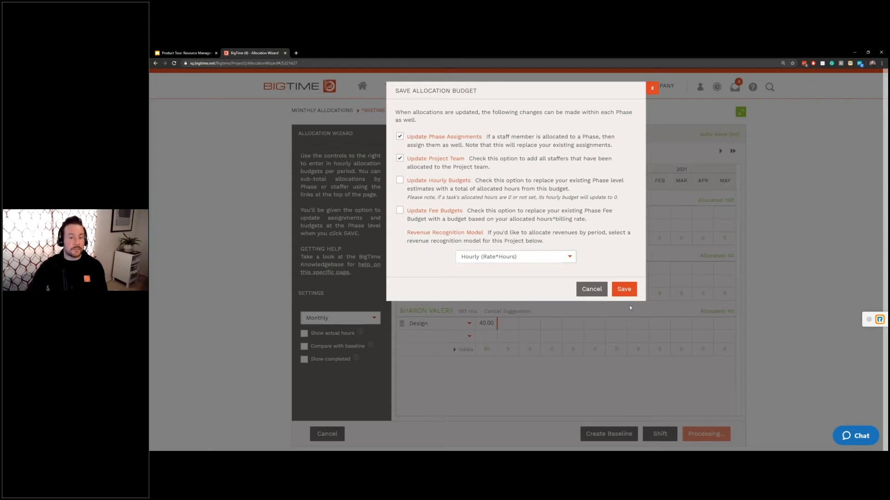
pyautogui.click(626, 291)
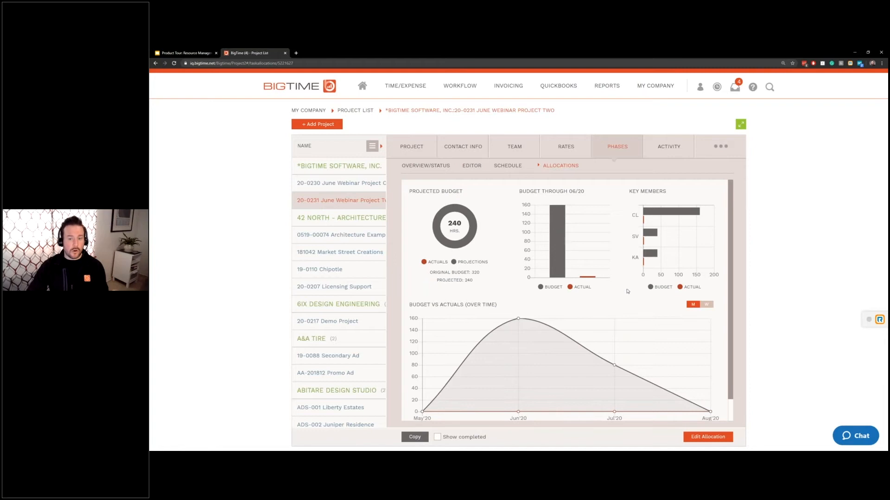
# - Open the EDITOR sub-tab to see staff assigned to the Design and Develop phases
pyautogui.moveTo(678, 213)
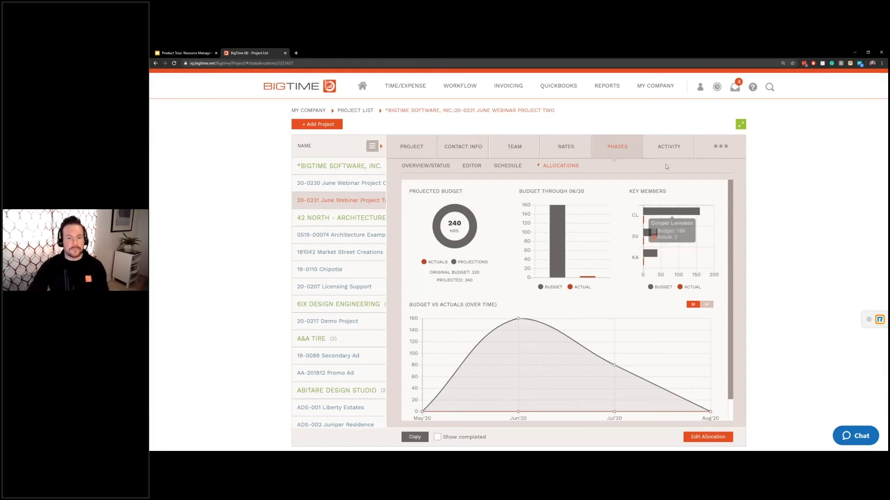
pyautogui.click(472, 167)
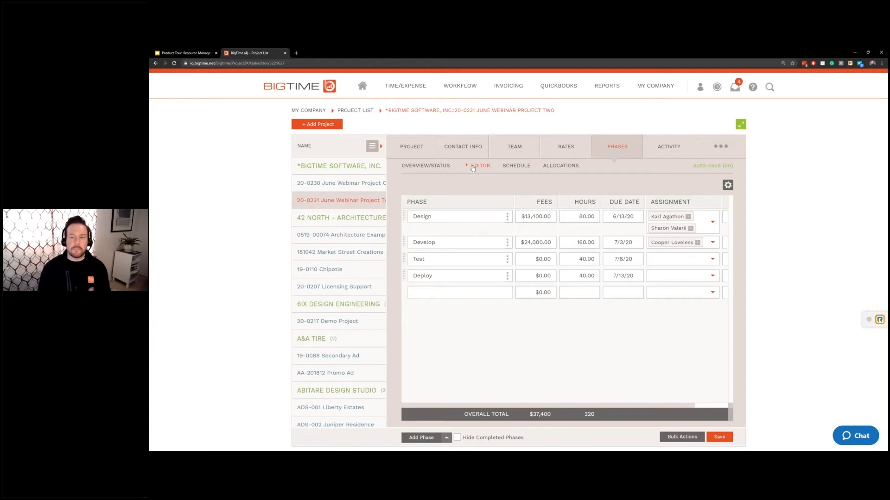
# - Save the phase editor, then open the Allocation Wizard for 20-0230 June Webinar Project One
pyautogui.click(719, 438)
pyautogui.click(326, 185)
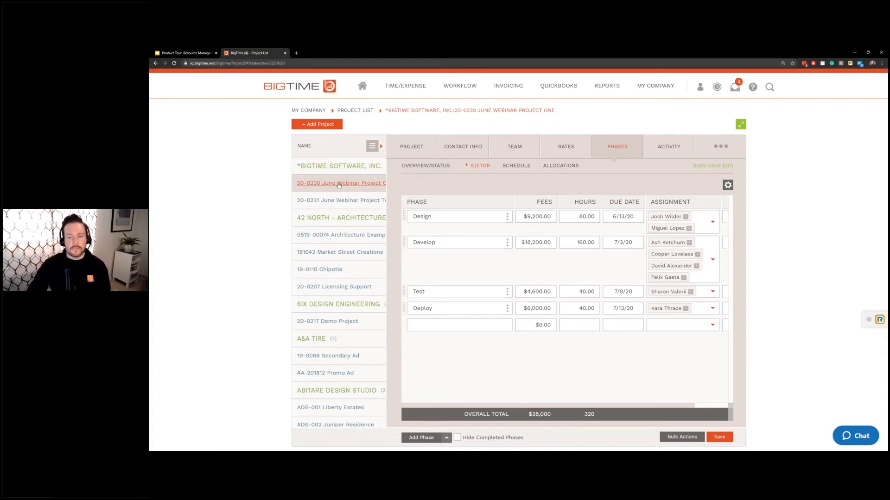
pyautogui.click(557, 166)
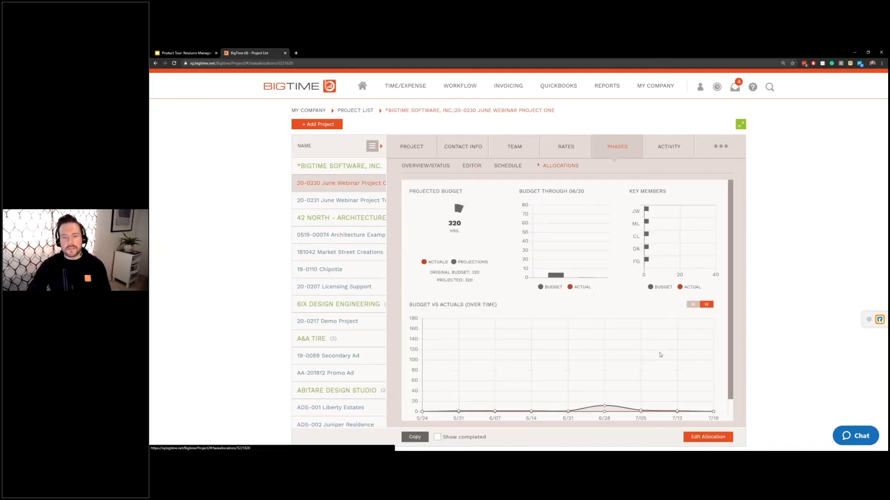
pyautogui.click(699, 440)
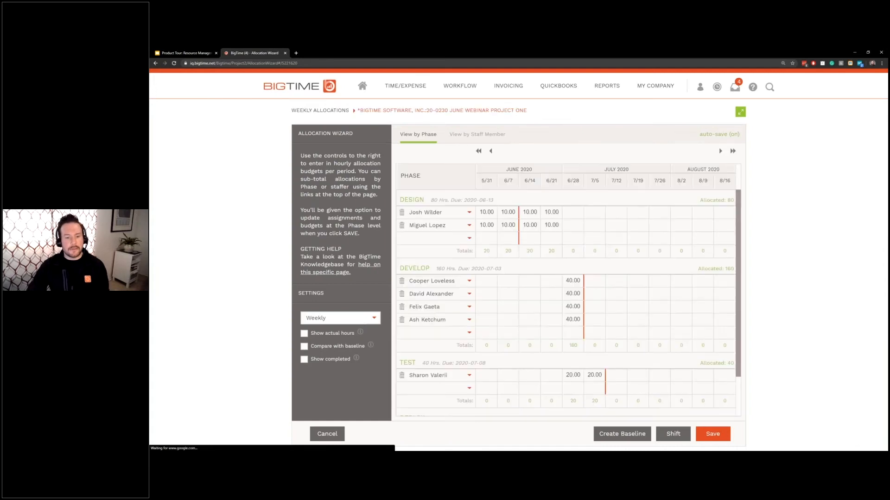
pyautogui.scroll(-1, 538, 356)
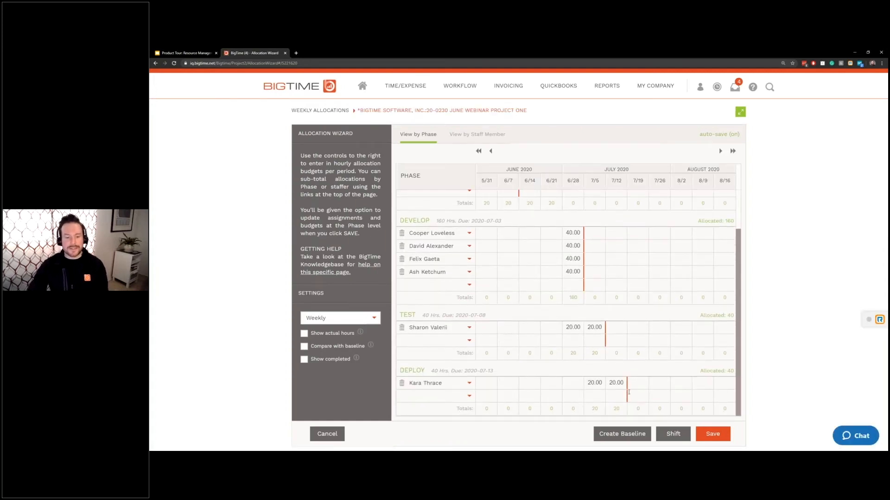
# - Clear the first Deploy staffer's 7/5 hours and add a second Deploy staffer with 20 hours in week 7/12
pyautogui.click(594, 383)
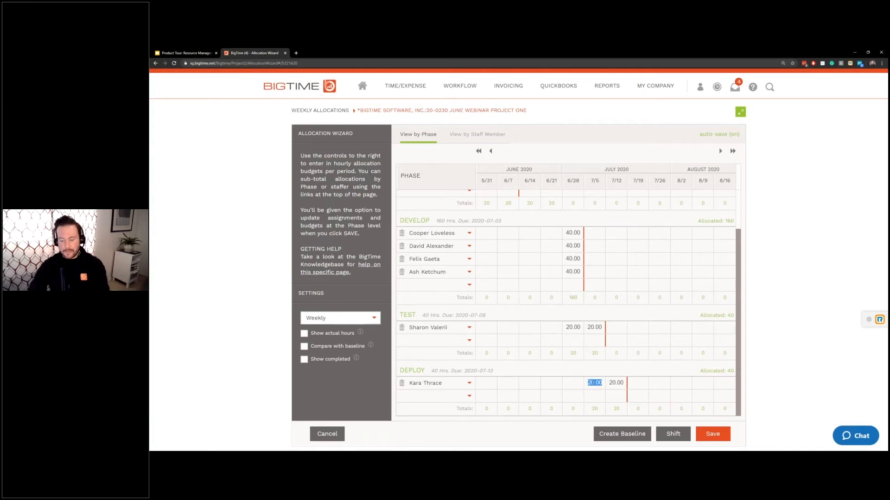
pyautogui.press('BackSpace')
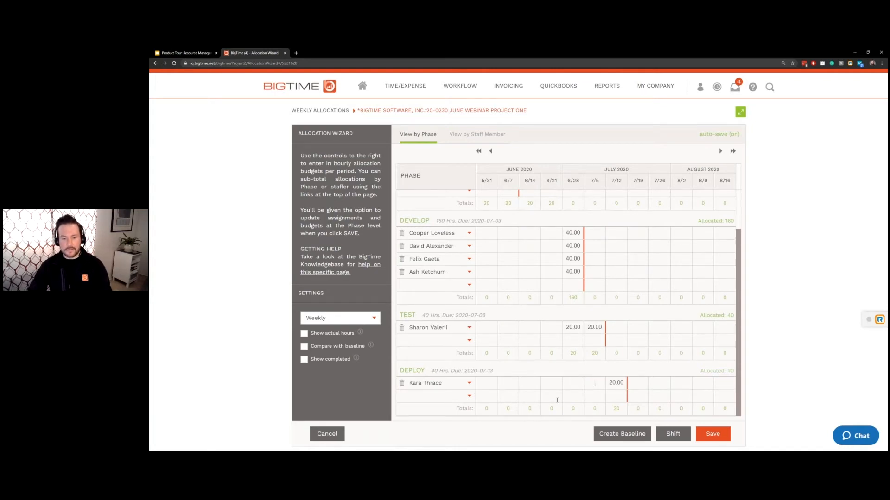
pyautogui.click(469, 396)
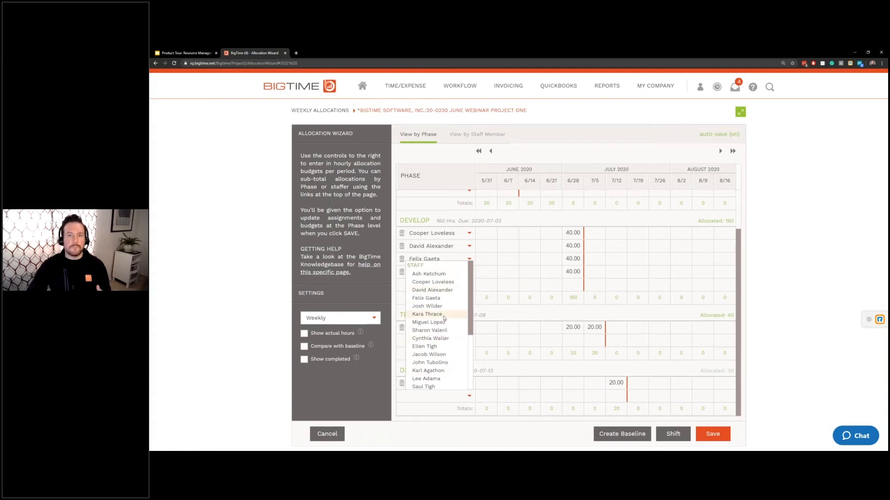
pyautogui.click(469, 397)
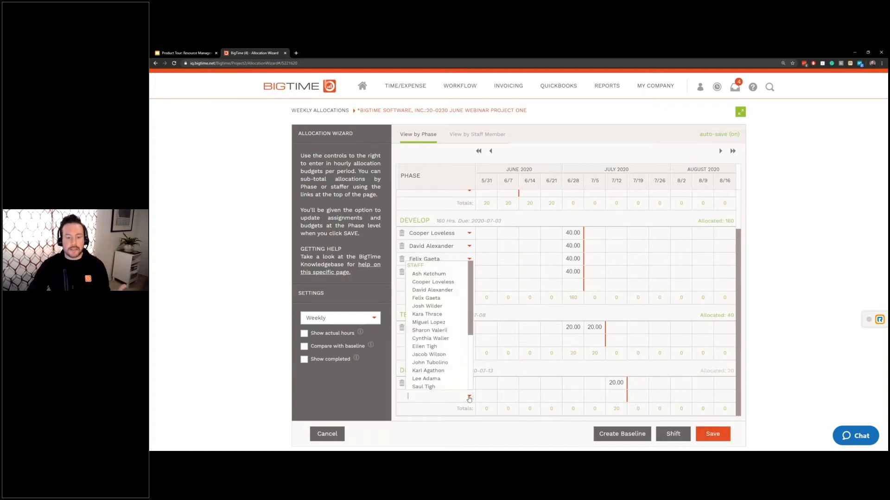
pyautogui.click(439, 306)
pyautogui.click(616, 396)
pyautogui.write('20')
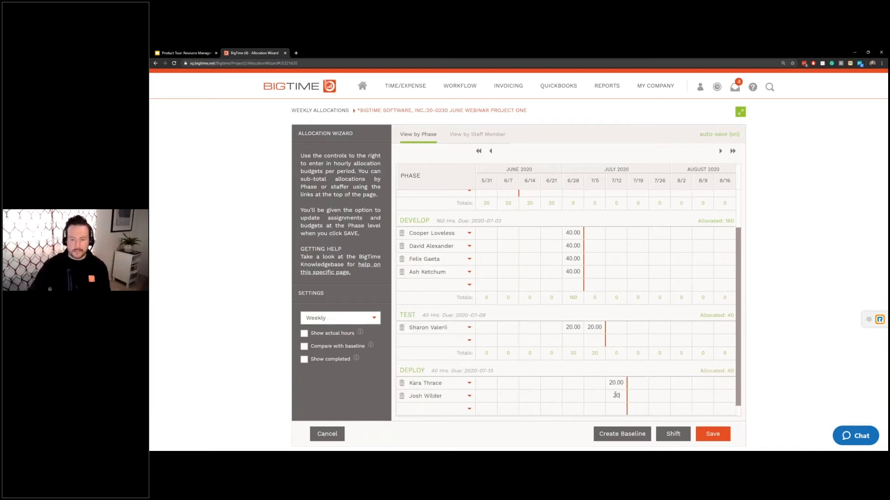
pyautogui.click(659, 370)
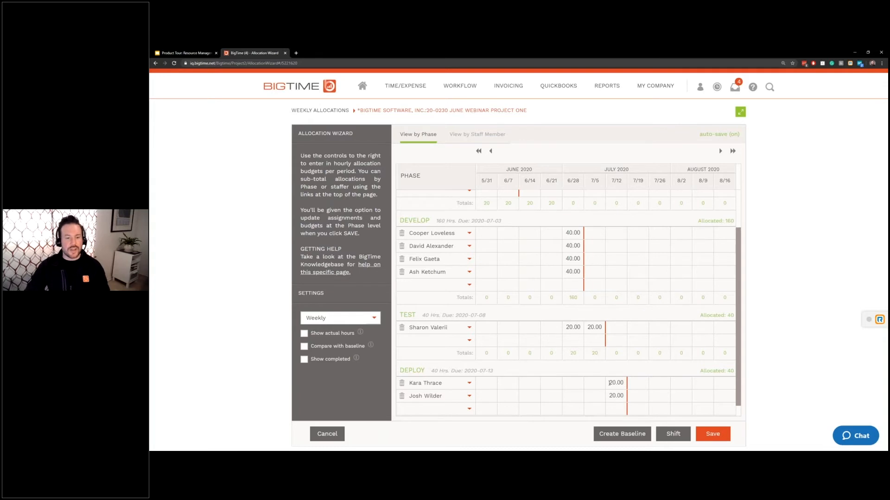
# - Scroll back up the allocation grid and bring up the Save Allocation Budget dialog
pyautogui.scroll(1, 609, 383)
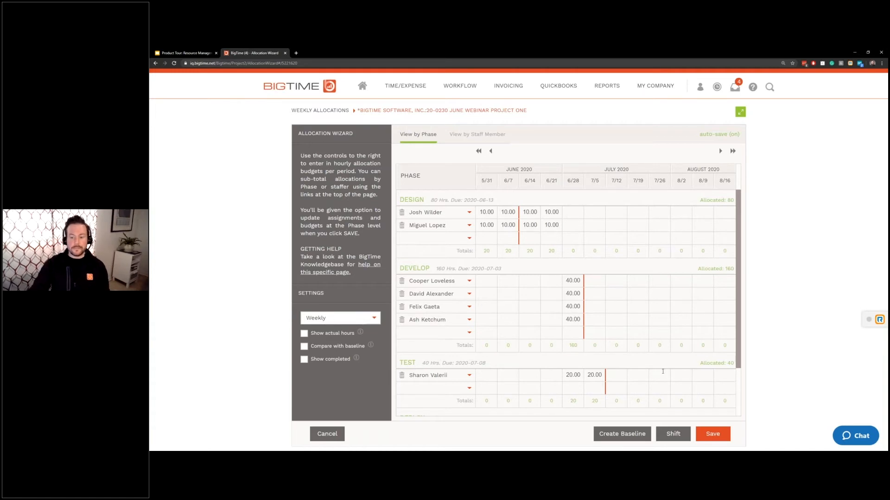
pyautogui.click(713, 434)
# - Confirm the Save Allocation Budget dialog to save the weekly allocations
pyautogui.click(623, 290)
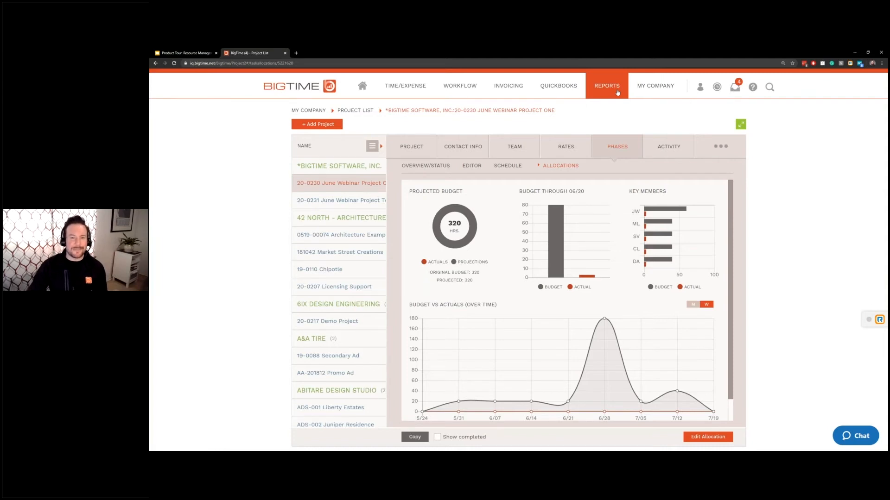
# - Go to Reports > Report Center, dismiss the Create your report wizard, and scroll to Allocation Reports
pyautogui.click(617, 93)
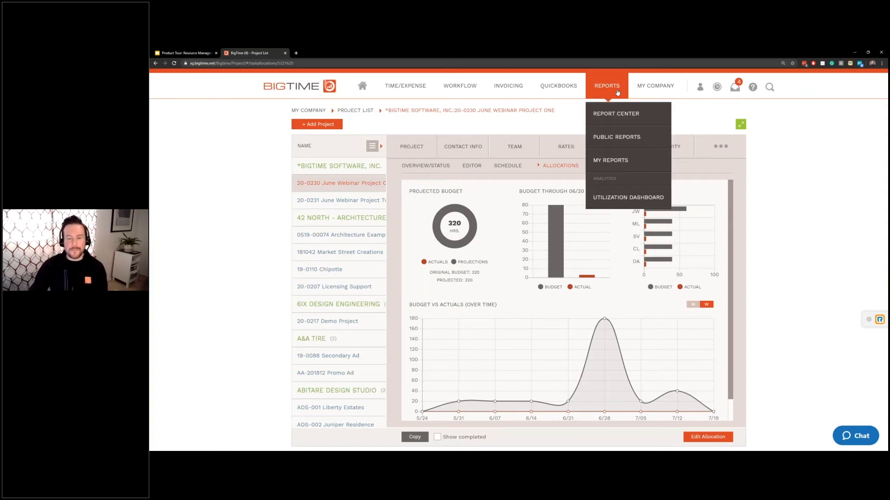
pyautogui.click(615, 115)
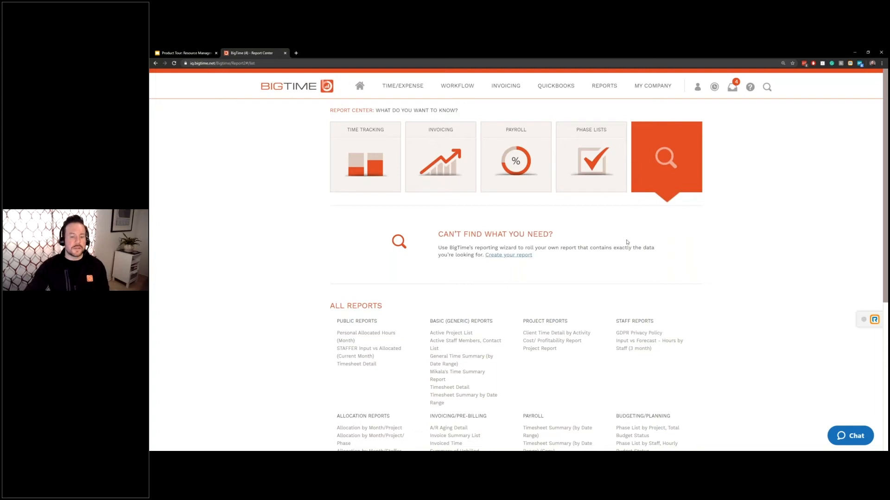
pyautogui.scroll(-1, 629, 261)
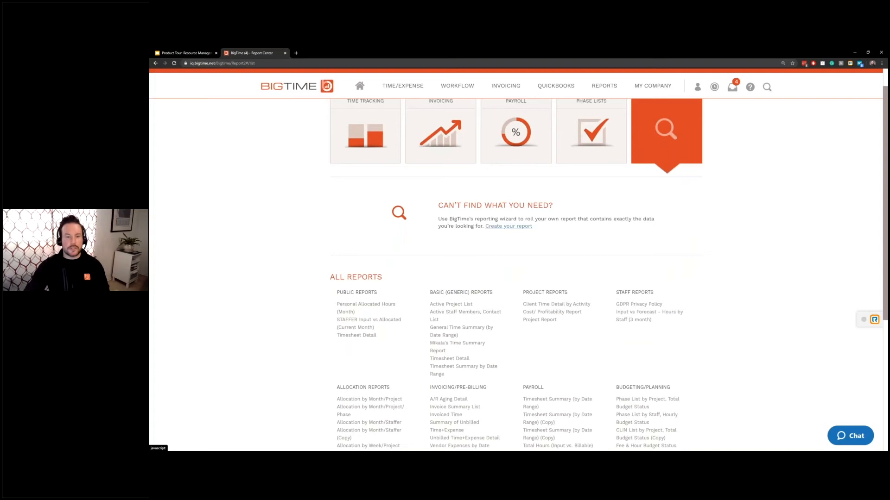
pyautogui.click(518, 226)
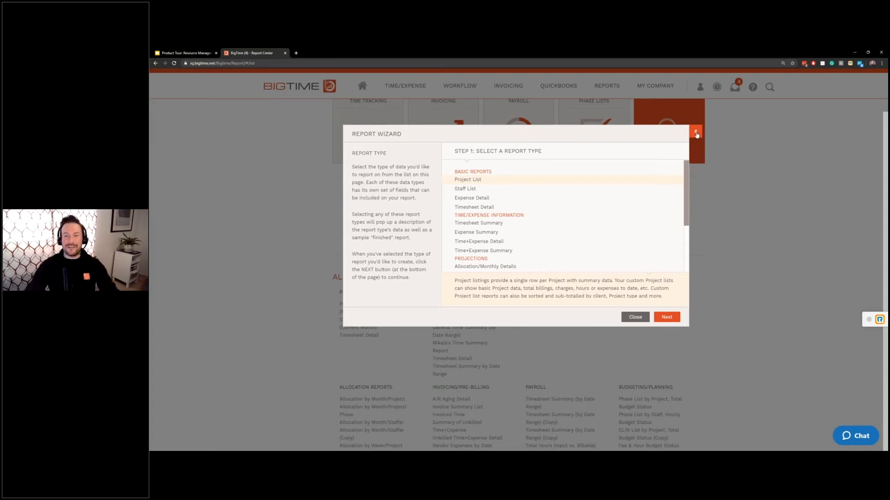
pyautogui.click(696, 133)
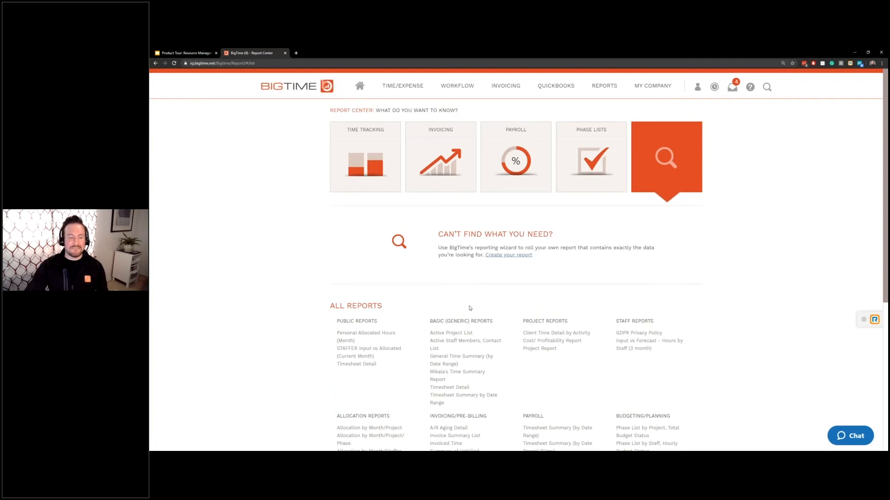
pyautogui.scroll(-1, 380, 395)
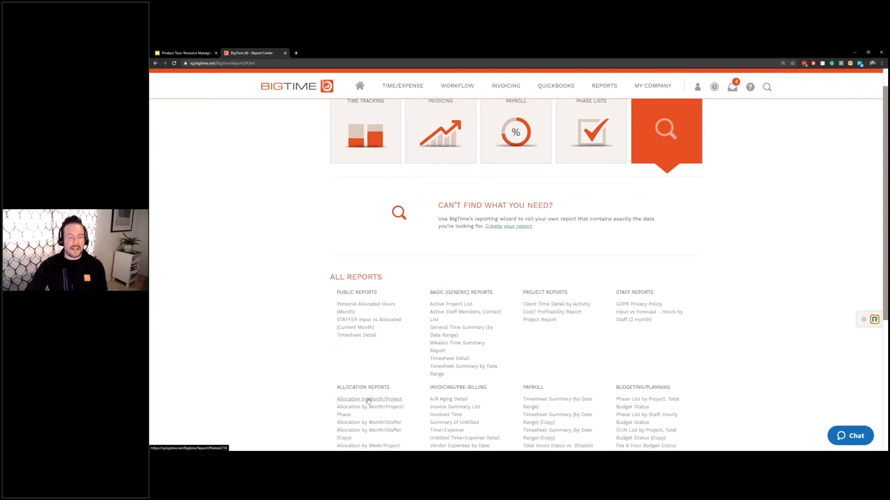
# - Rerun the Allocation by Month/Project report with the allocation period starting 1/2020
pyautogui.click(369, 400)
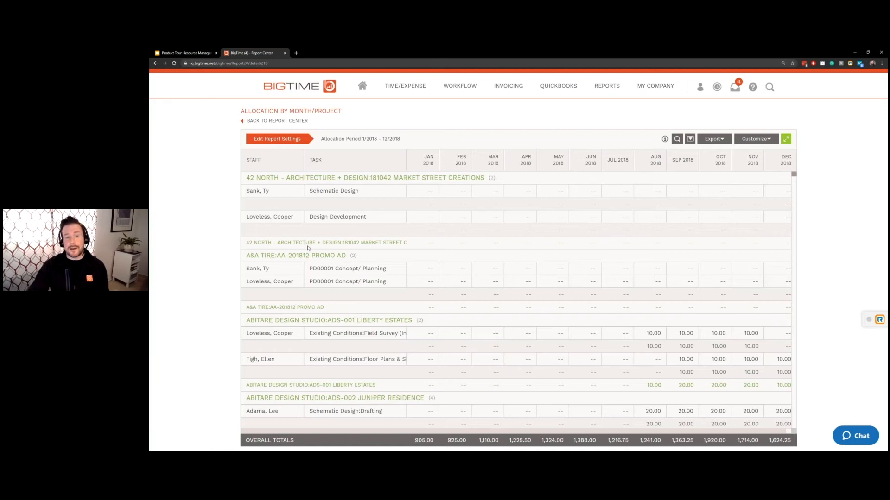
pyautogui.click(280, 141)
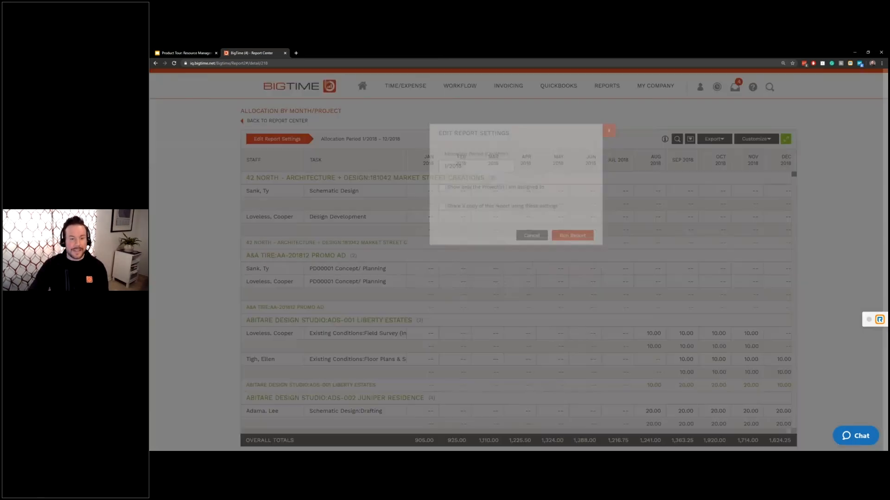
pyautogui.click(482, 205)
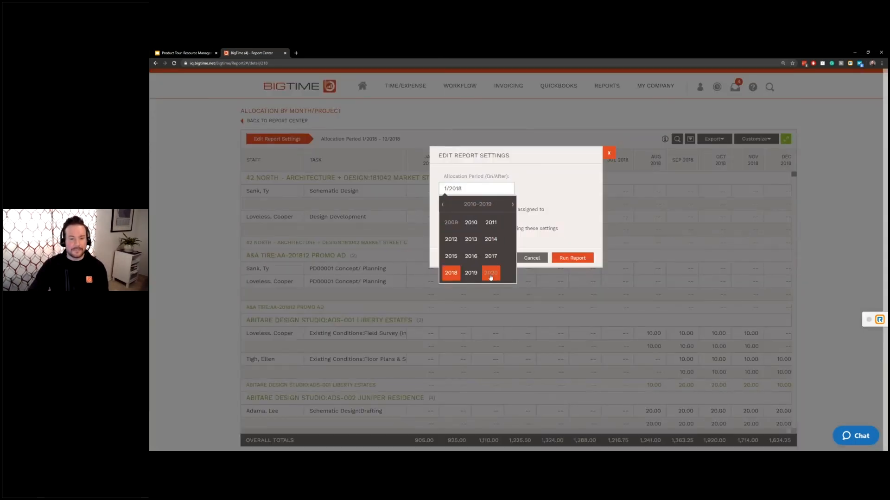
pyautogui.click(491, 272)
pyautogui.click(572, 258)
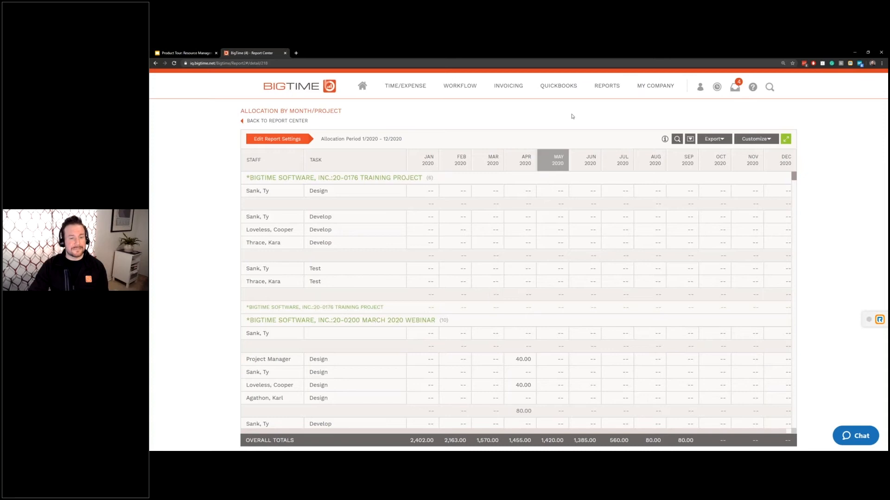
pyautogui.moveTo(622, 94)
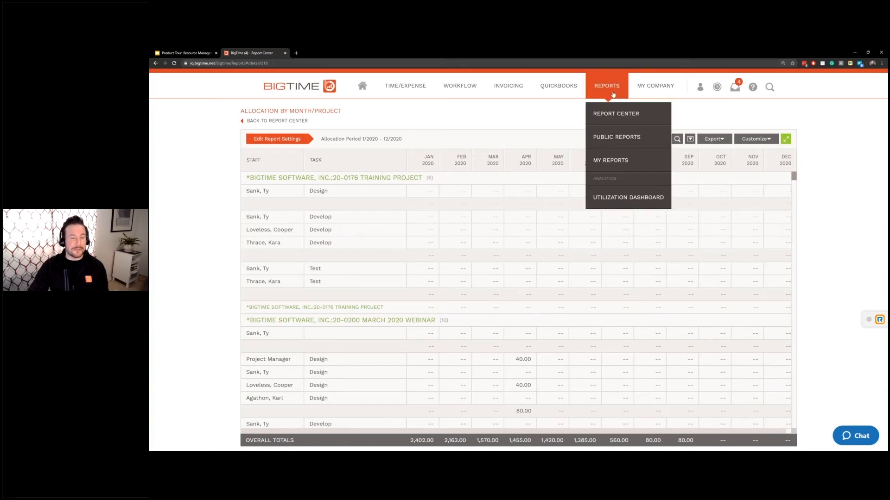
# - Open the Cleint/ Project Revenue Projections report (6/2020–5/2021) from My Reports
pyautogui.click(613, 163)
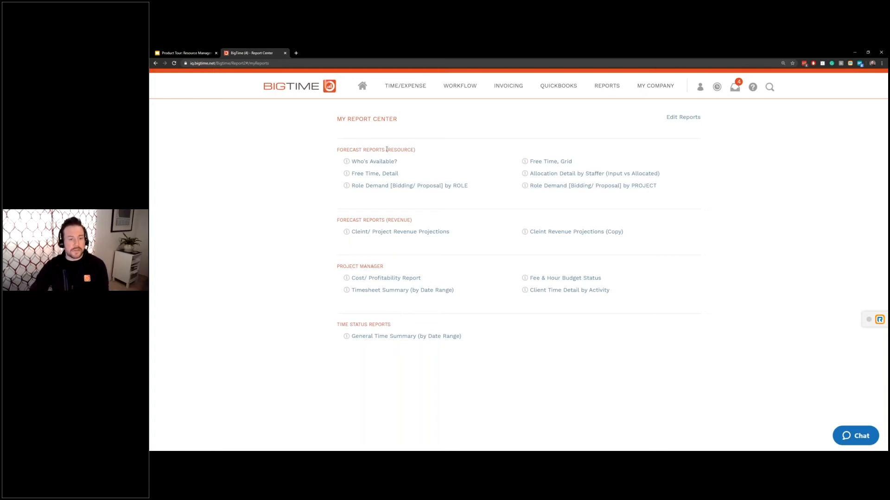
pyautogui.click(437, 232)
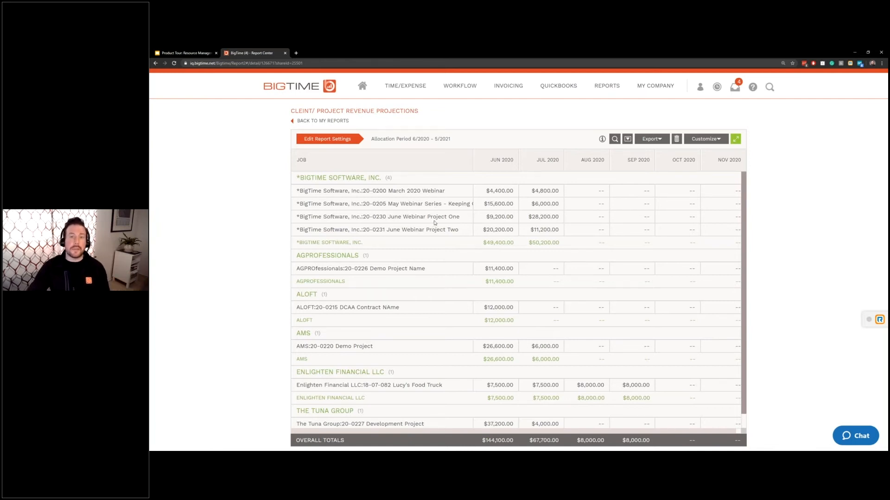
# - Highlight the March 2020 Webinar and BigTime Software subtotal rows, then create a copy of the report
pyautogui.click(510, 193)
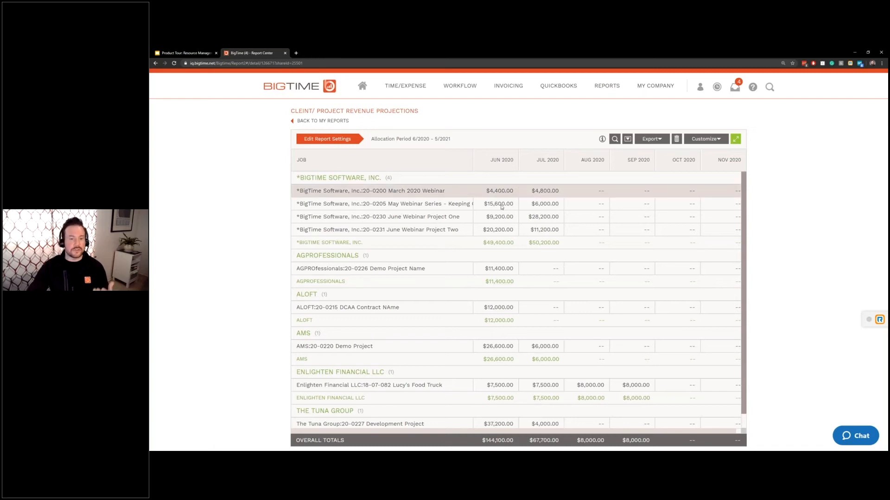
pyautogui.click(500, 242)
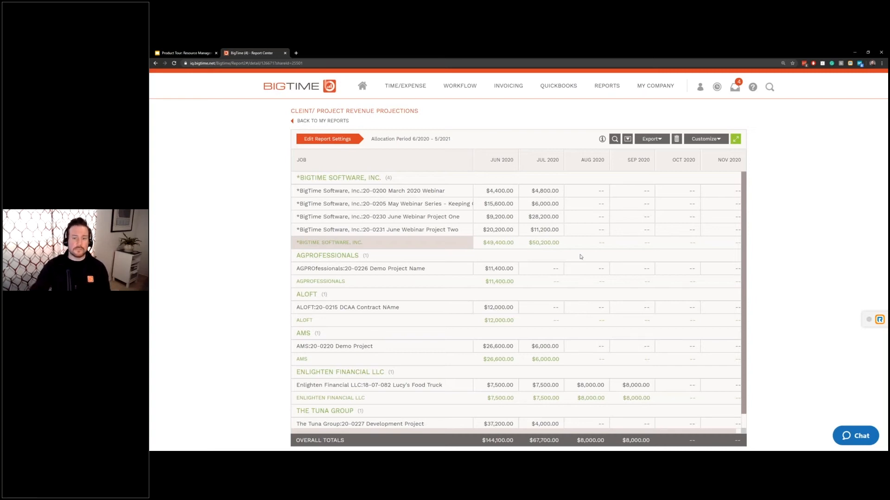
pyautogui.click(704, 138)
pyautogui.click(702, 164)
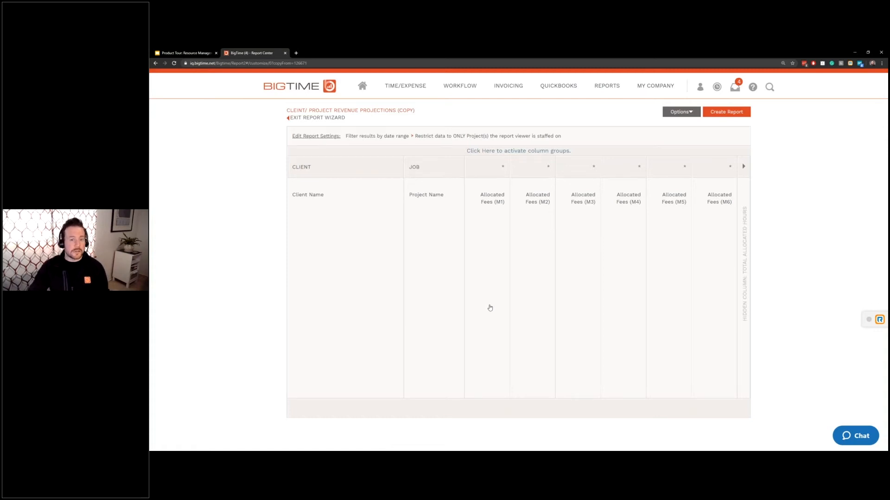
# - Add Allocated (Total) and Input (M1) columns to the copy, save, and create the report
pyautogui.click(490, 308)
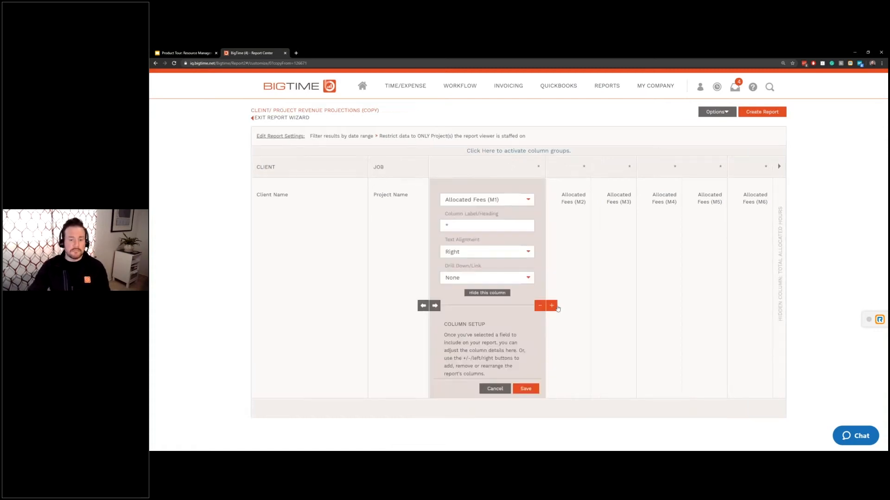
pyautogui.click(551, 306)
pyautogui.scroll(-5, 533, 278)
pyautogui.click(510, 292)
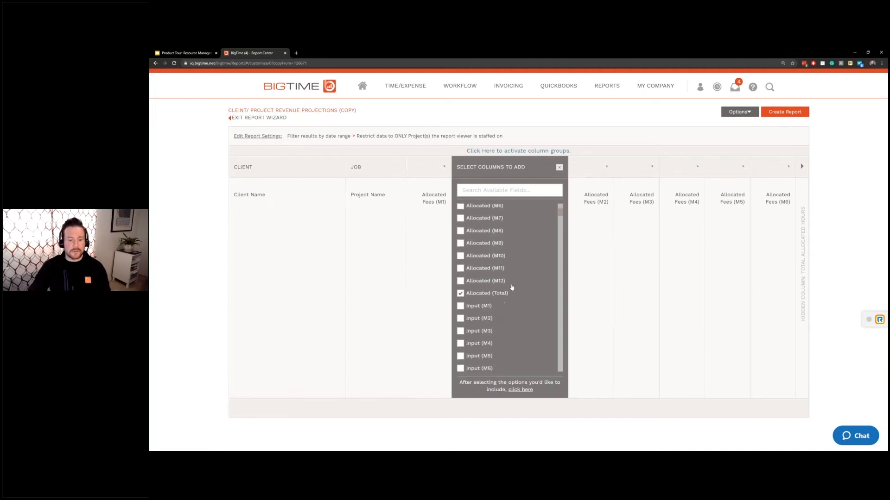
pyautogui.click(461, 306)
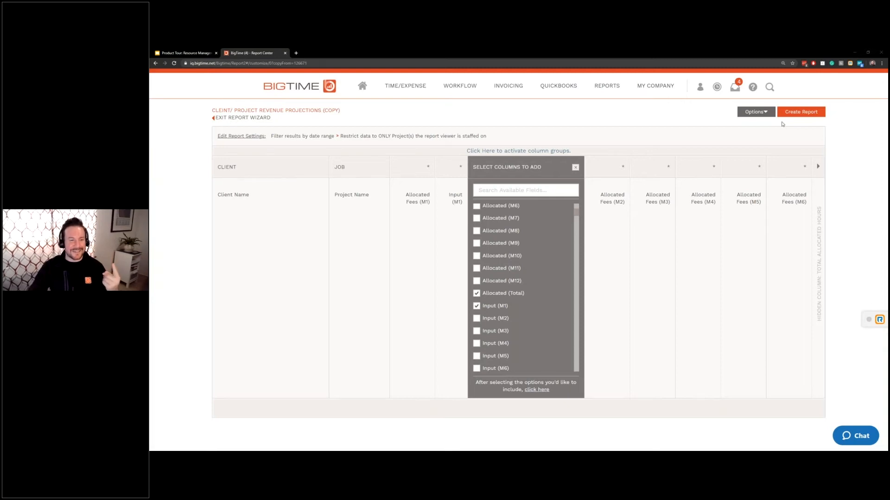
pyautogui.click(815, 113)
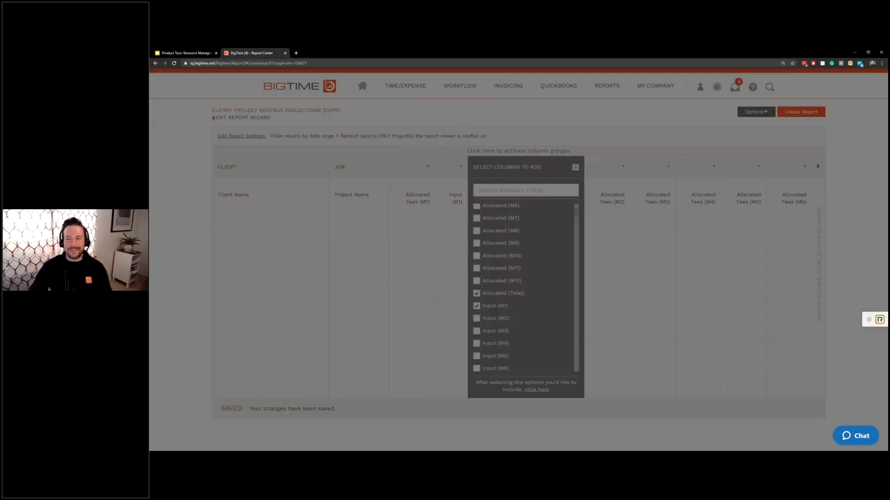
pyautogui.click(608, 284)
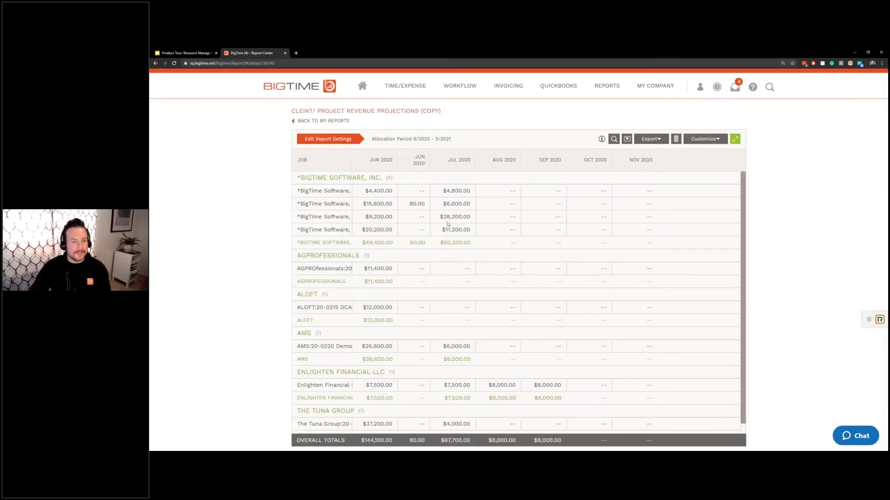
# - Set the second fees column to Fees, Input (M1), save, and publish the report
pyautogui.click(707, 140)
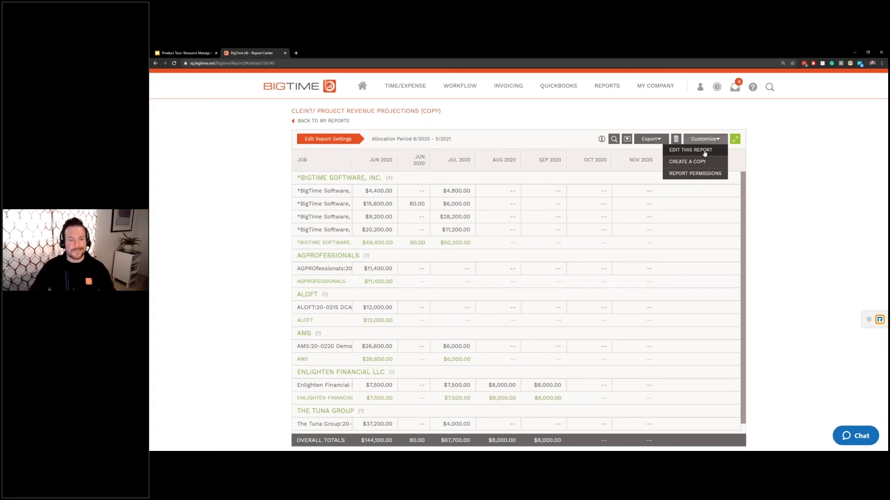
pyautogui.click(704, 151)
pyautogui.click(502, 290)
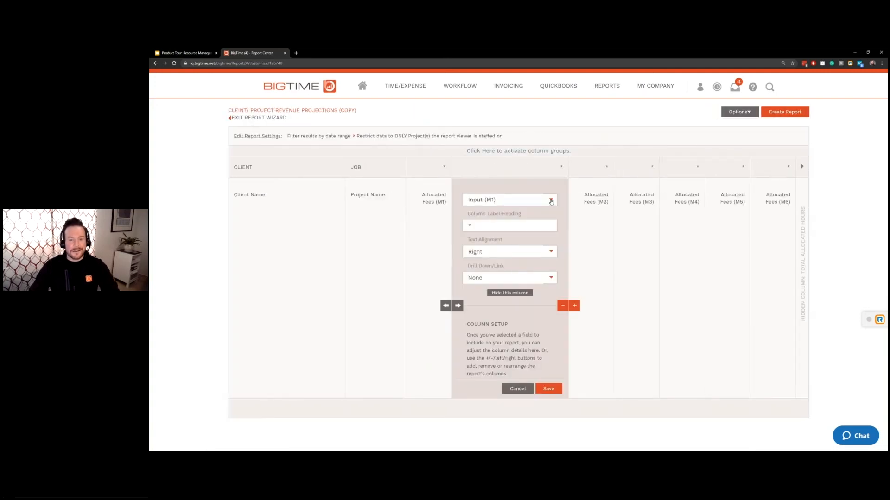
pyautogui.click(552, 201)
pyautogui.scroll(-10, 520, 264)
pyautogui.scroll(-2, 519, 271)
pyautogui.click(508, 228)
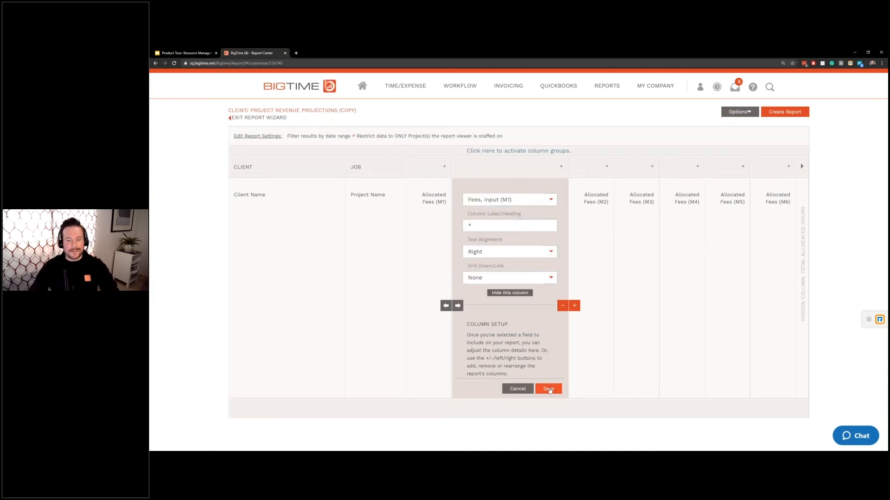
pyautogui.click(549, 389)
pyautogui.click(739, 113)
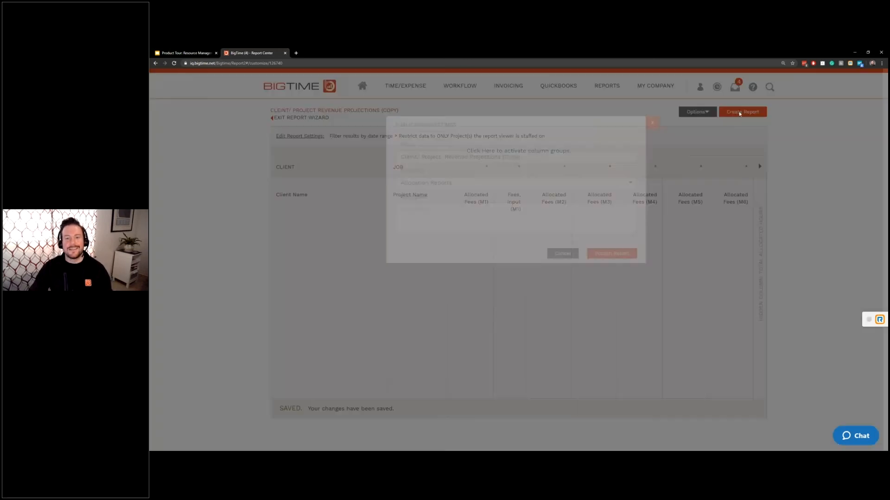
pyautogui.click(626, 285)
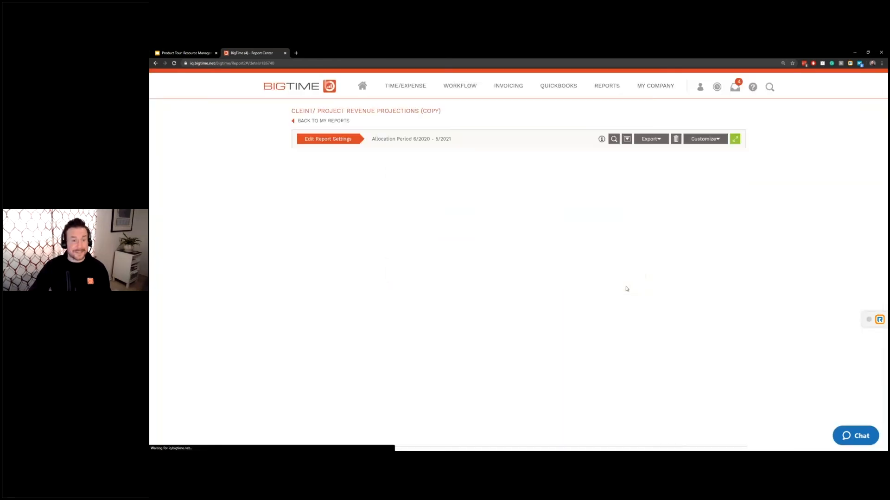
# - Widen the JUN 2020 and Job columns so full job names are visible
pyautogui.moveTo(398, 160); pyautogui.dragTo(448, 160)
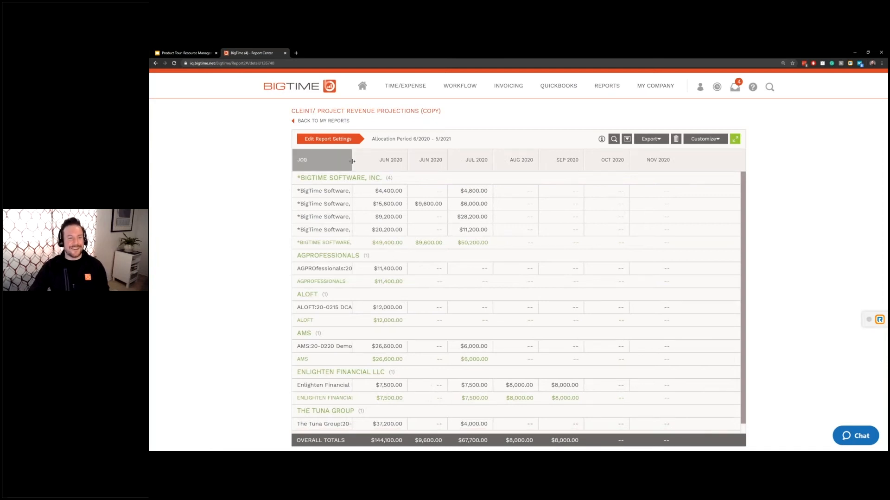
pyautogui.moveTo(352, 161); pyautogui.dragTo(442, 161)
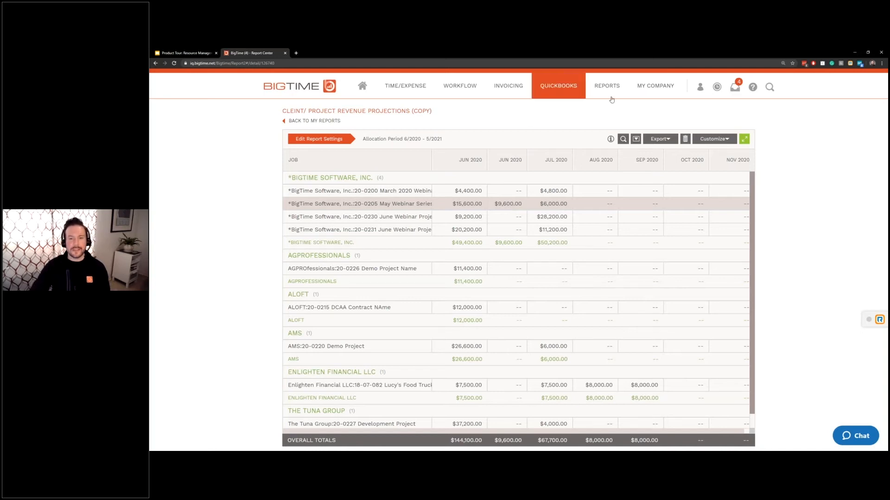
# - View the Cleint Revenue Projections (Copy) report, then return to the My Reports list
pyautogui.moveTo(606, 86)
pyautogui.click(607, 162)
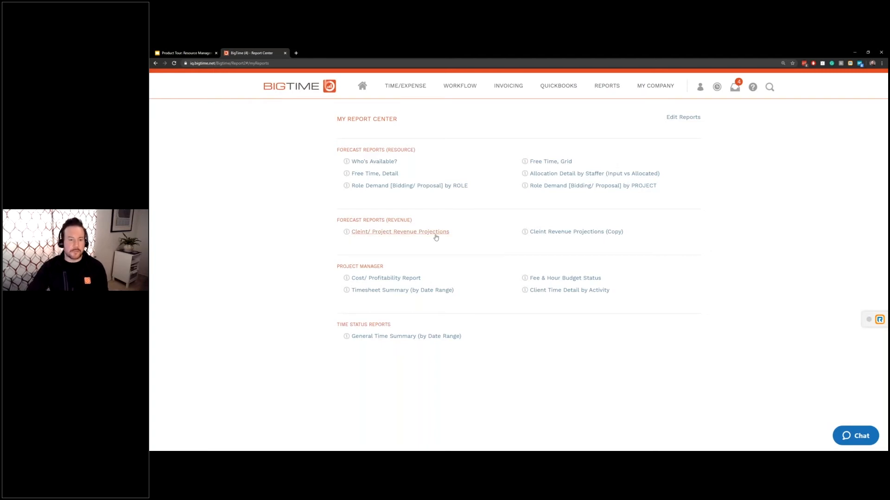
pyautogui.click(556, 232)
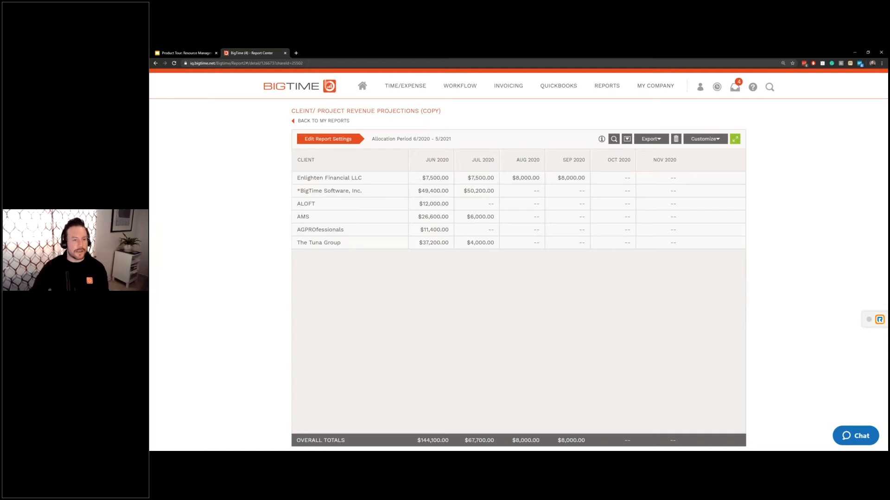
pyautogui.click(600, 95)
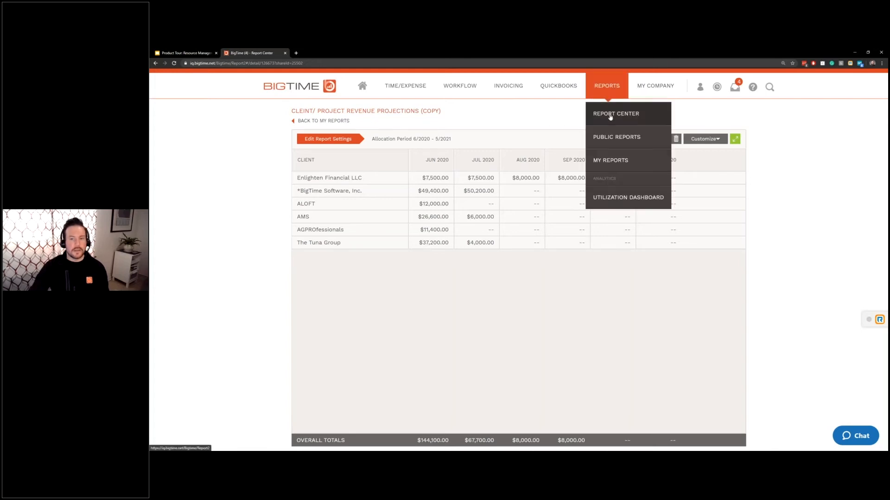
pyautogui.click(612, 161)
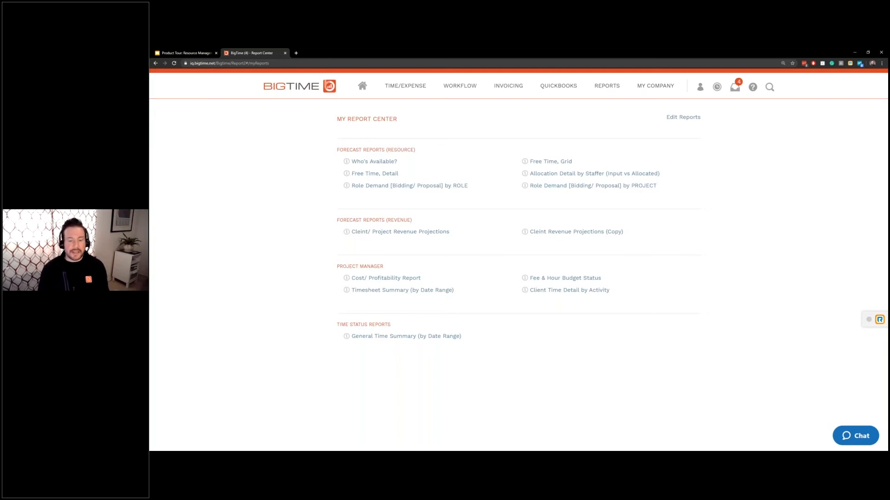
# - Run Who's Available? with the allocation period starting 1/2020, then go back to My Reports
pyautogui.click(390, 164)
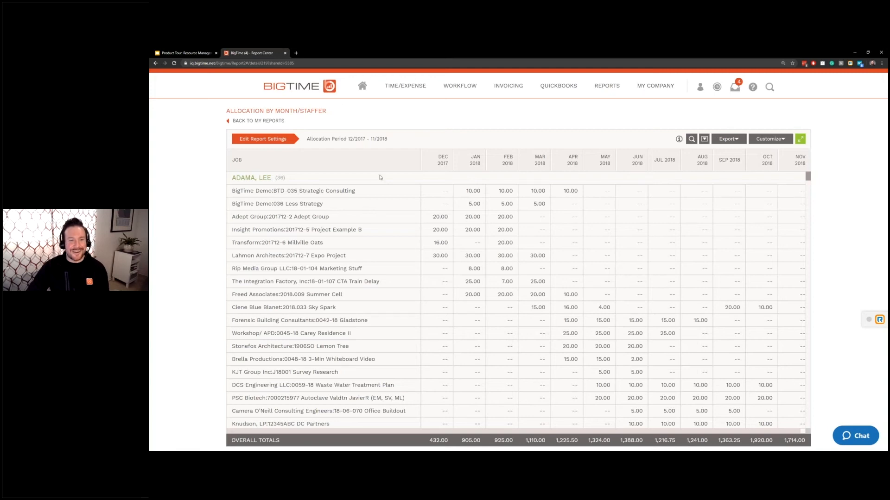
pyautogui.click(290, 140)
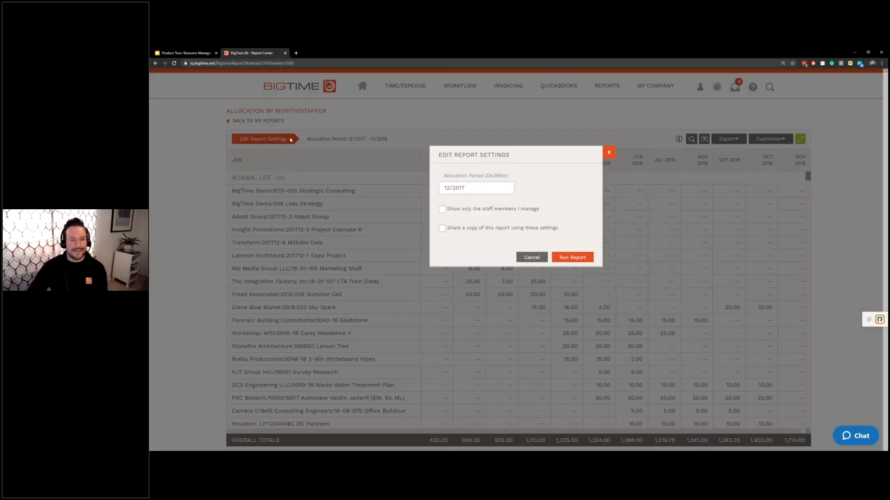
pyautogui.click(469, 189)
pyautogui.click(471, 204)
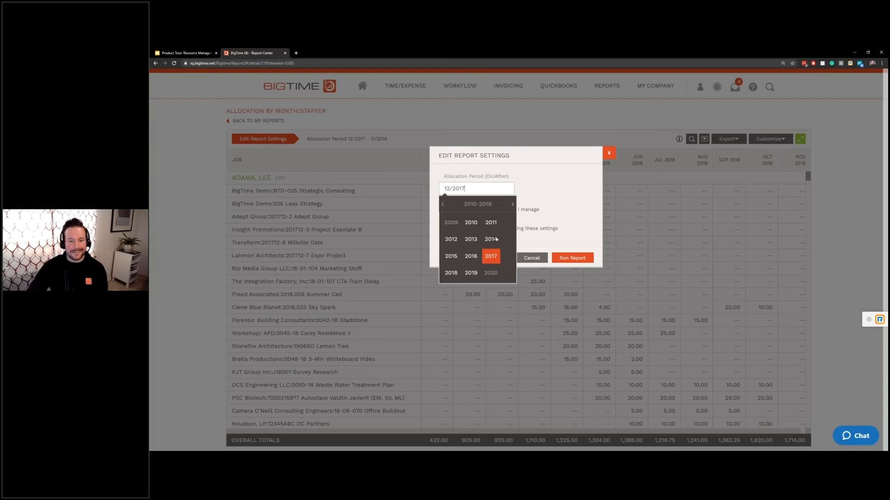
pyautogui.click(500, 273)
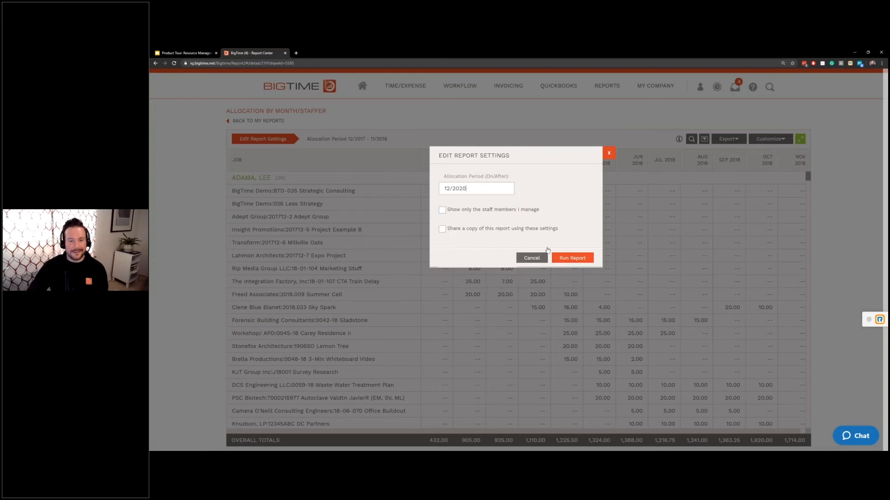
pyautogui.click(449, 187)
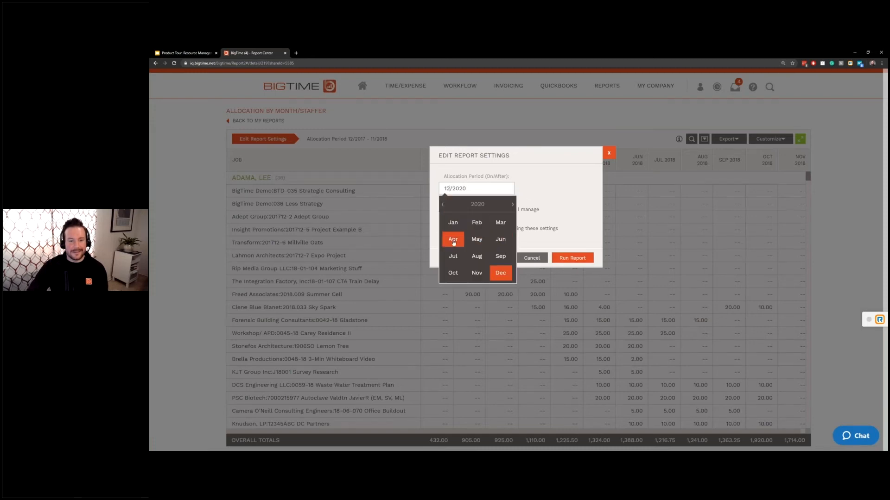
pyautogui.click(452, 223)
pyautogui.click(575, 258)
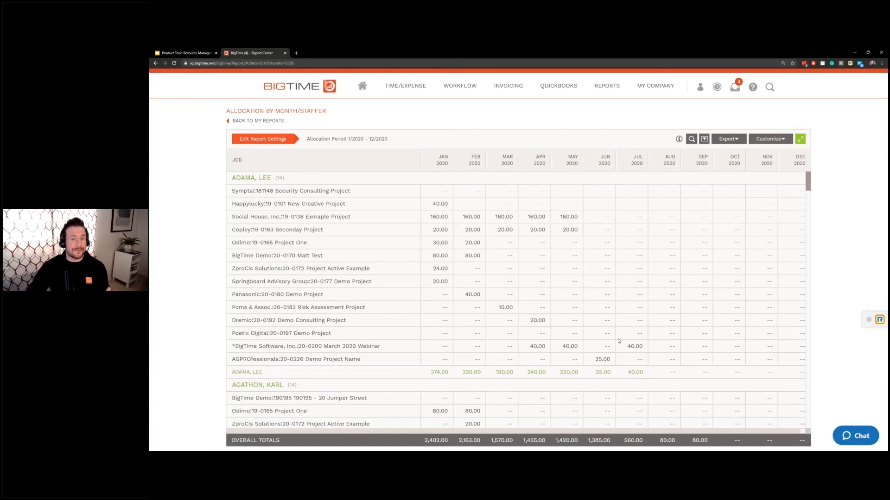
pyautogui.moveTo(606, 88)
pyautogui.click(610, 160)
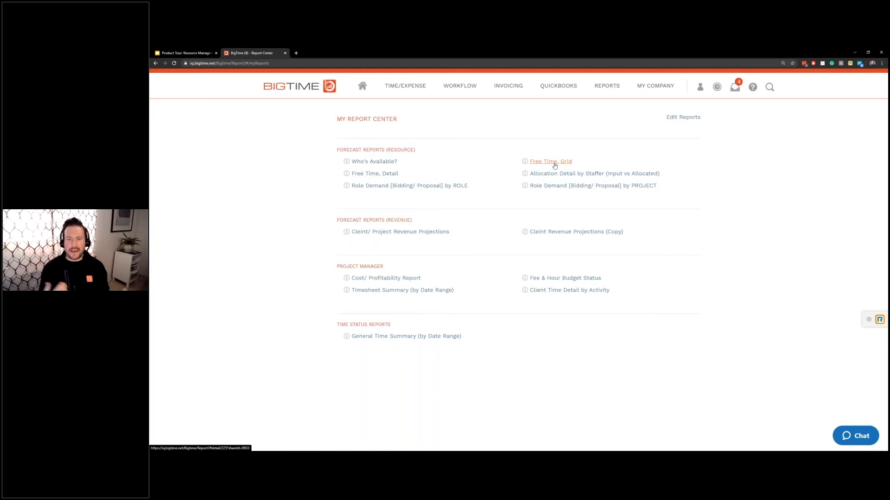
# - Open the Free Time, Detail report and toggle department grouping off and back on
pyautogui.click(385, 175)
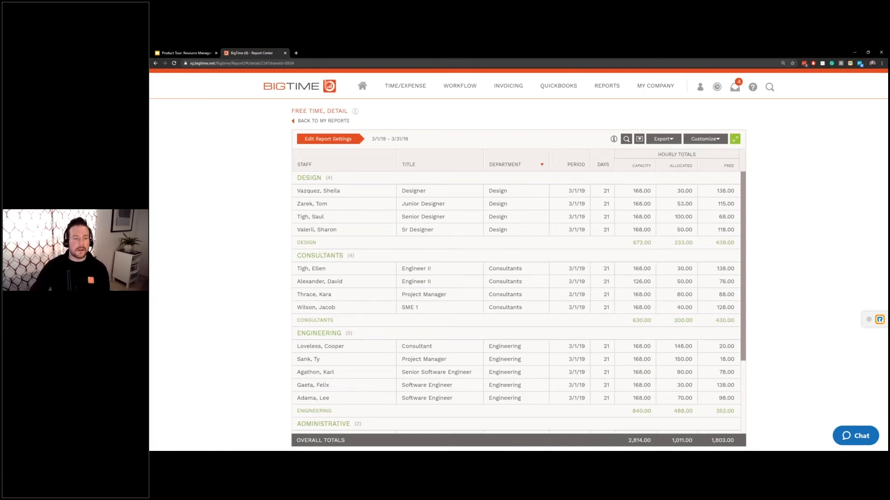
pyautogui.click(509, 164)
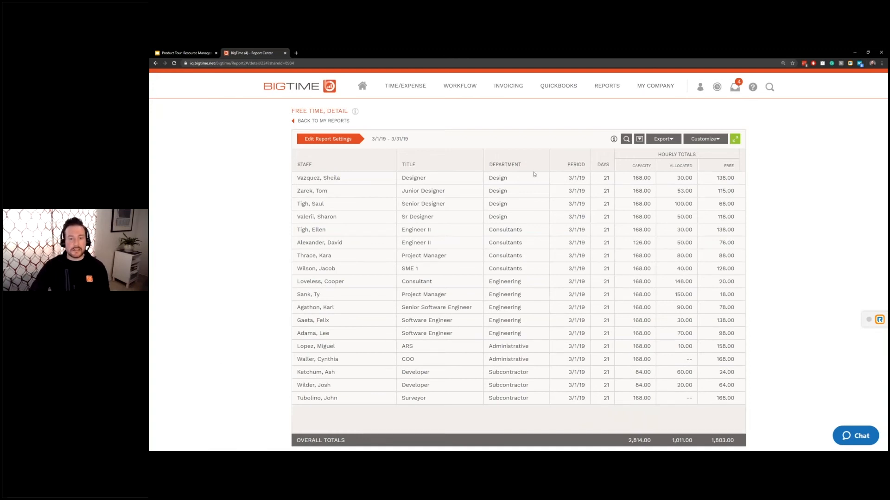
pyautogui.click(529, 163)
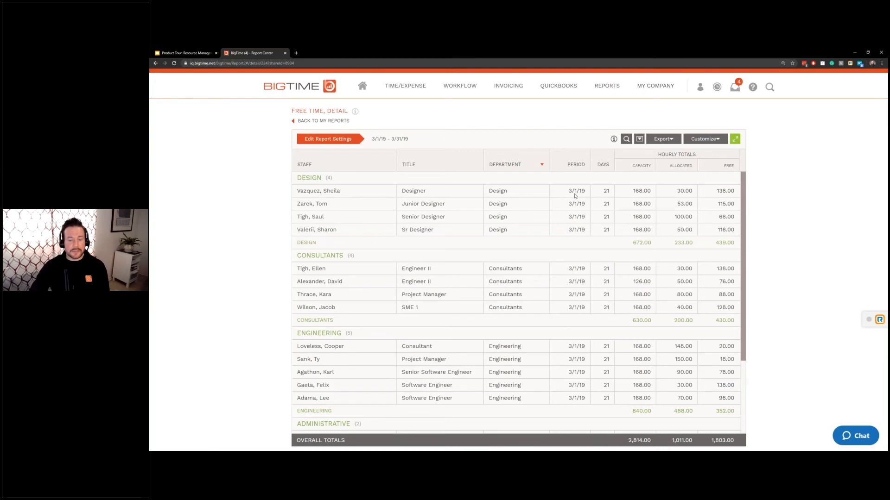
# - Set the report's start date to 6/1/20
pyautogui.click(329, 140)
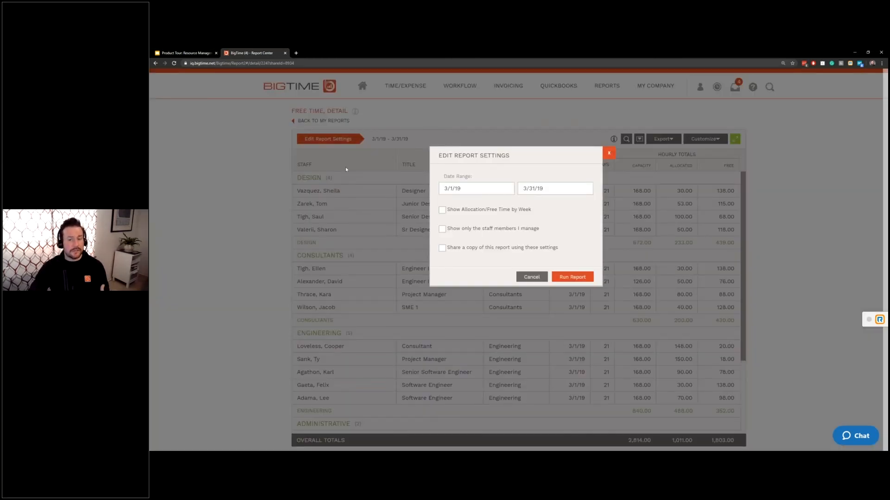
pyautogui.click(449, 188)
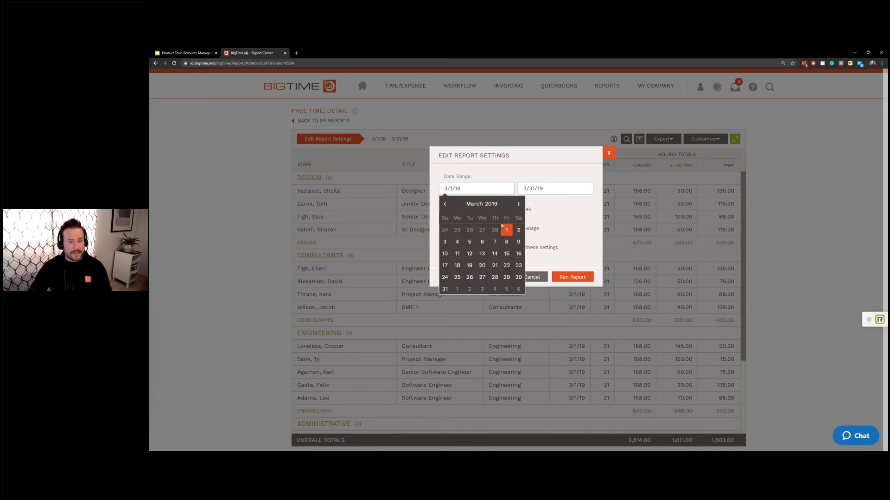
pyautogui.click(494, 204)
pyautogui.click(512, 204)
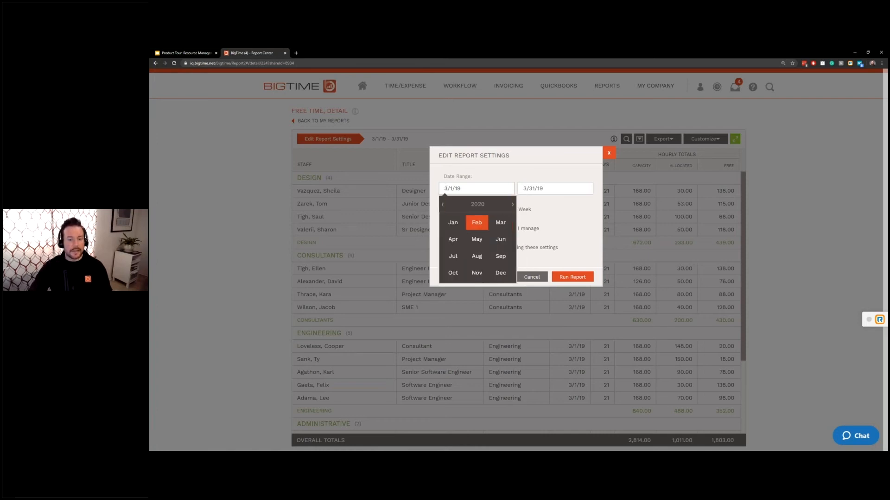
pyautogui.click(501, 240)
pyautogui.click(455, 230)
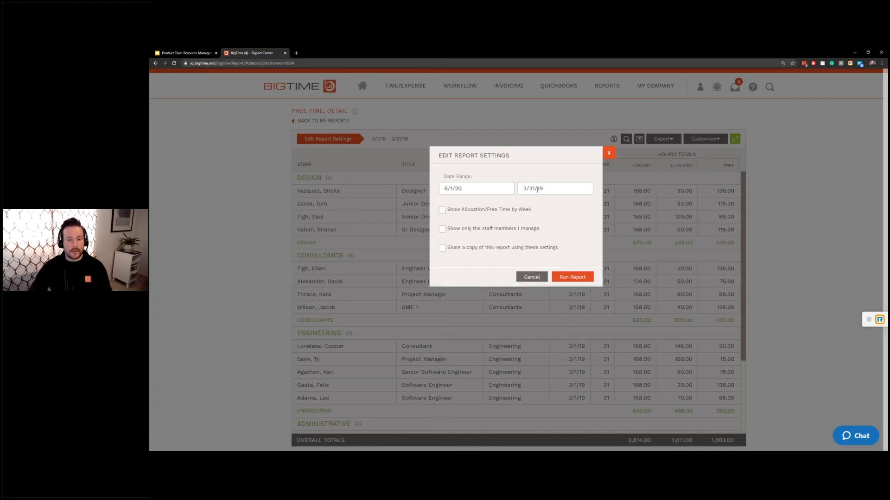
# - Set the end date to 6/30/20, rerun, and review Junior Designer and Design department hours
pyautogui.click(536, 190)
pyautogui.click(576, 204)
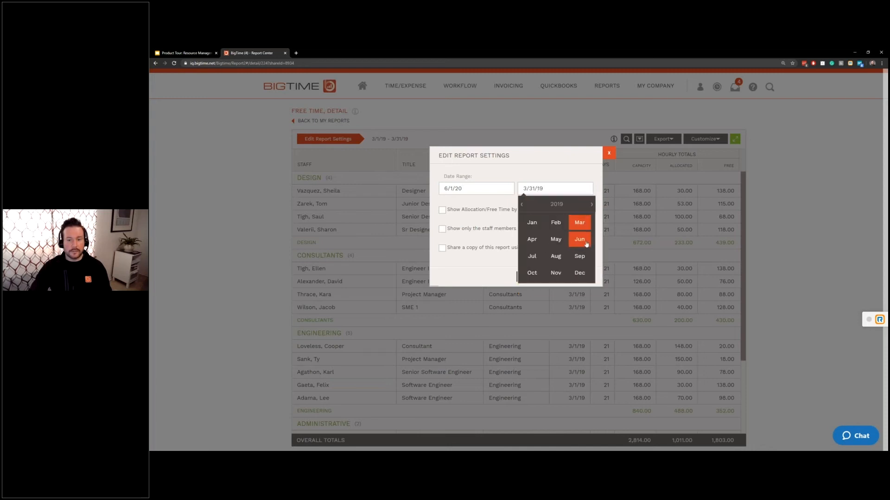
pyautogui.click(577, 238)
pyautogui.click(597, 230)
pyautogui.click(596, 205)
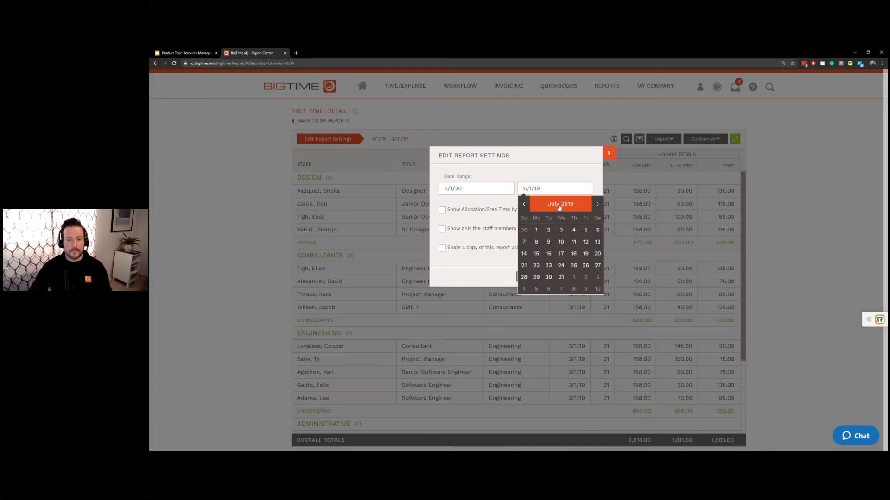
pyautogui.click(561, 204)
pyautogui.click(591, 205)
pyautogui.click(580, 239)
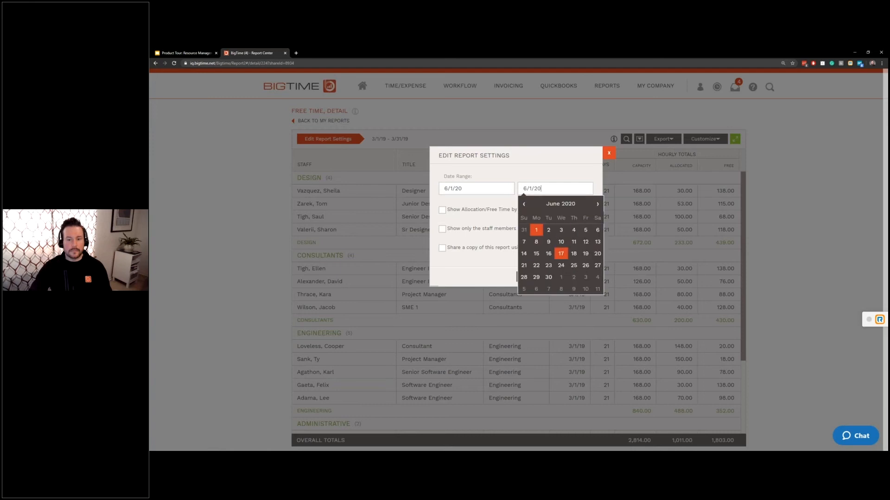
pyautogui.click(548, 279)
pyautogui.click(568, 279)
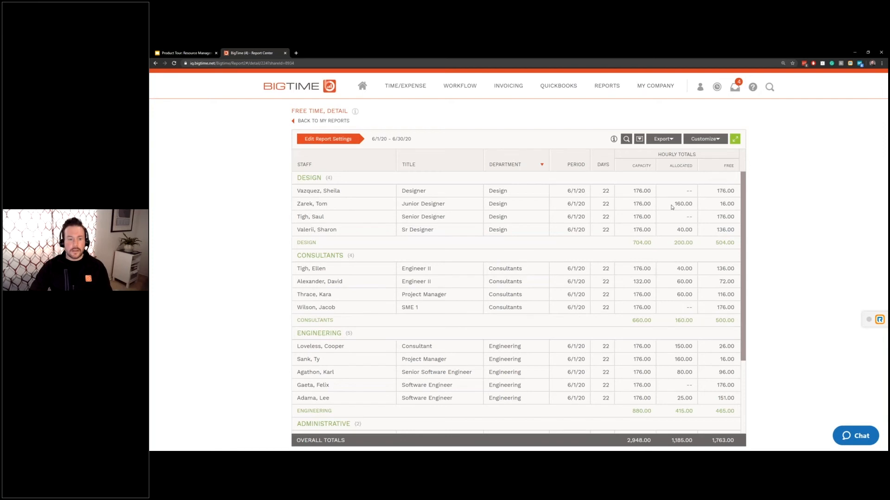
pyautogui.click(672, 205)
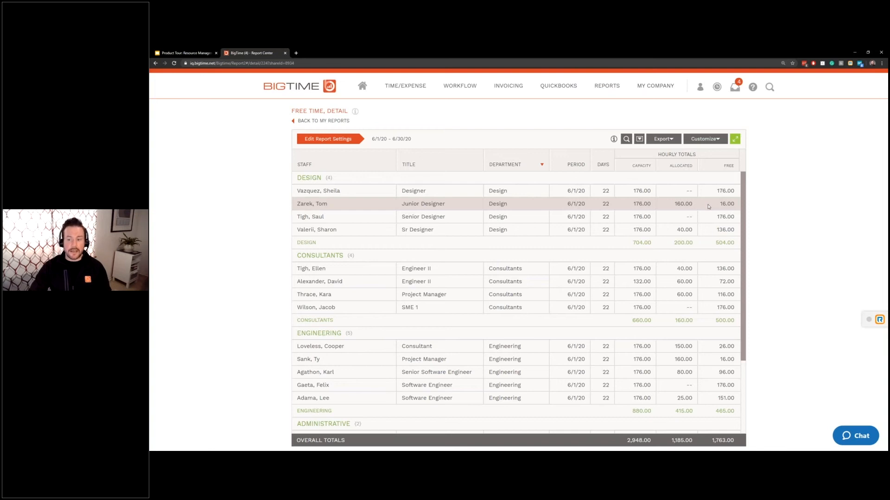
pyautogui.click(582, 243)
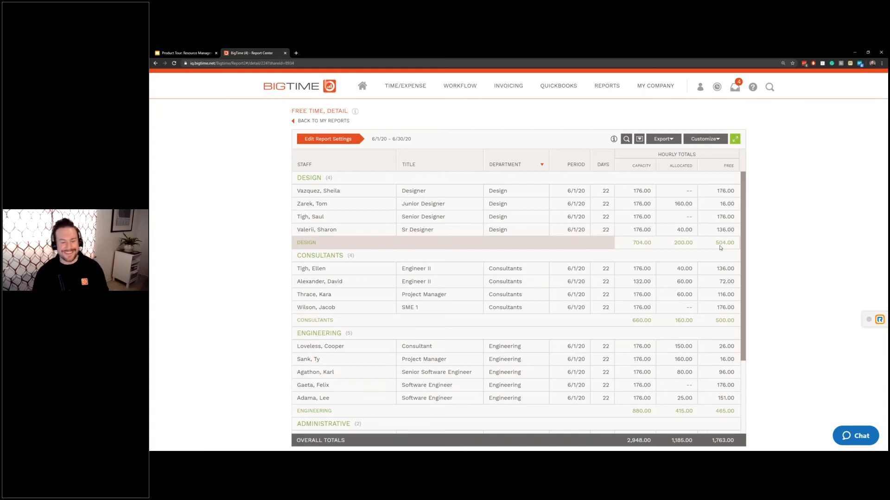
# - Open the Role Demand by PROJECT report from My Reports, then go back to My Report Center
pyautogui.moveTo(610, 87)
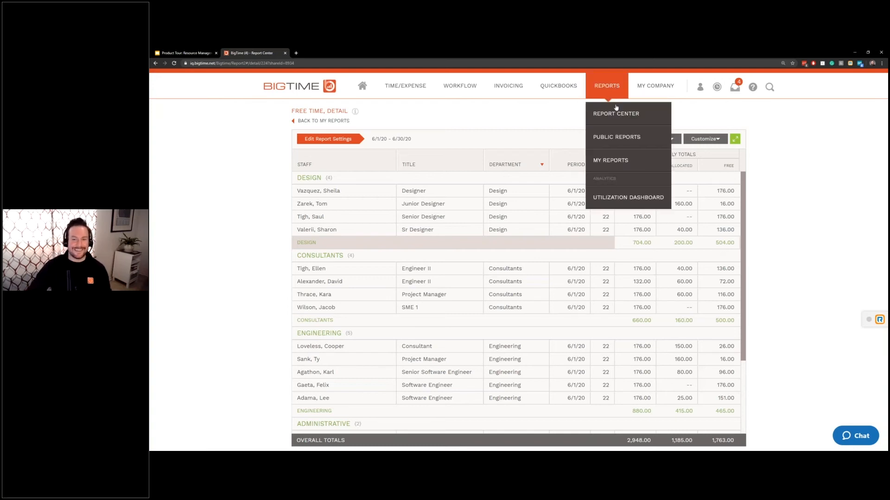
pyautogui.click(616, 160)
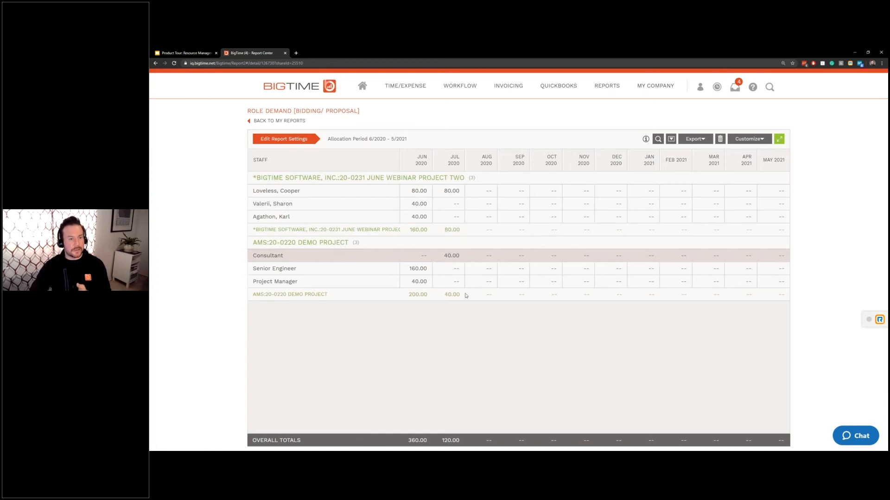
pyautogui.click(291, 121)
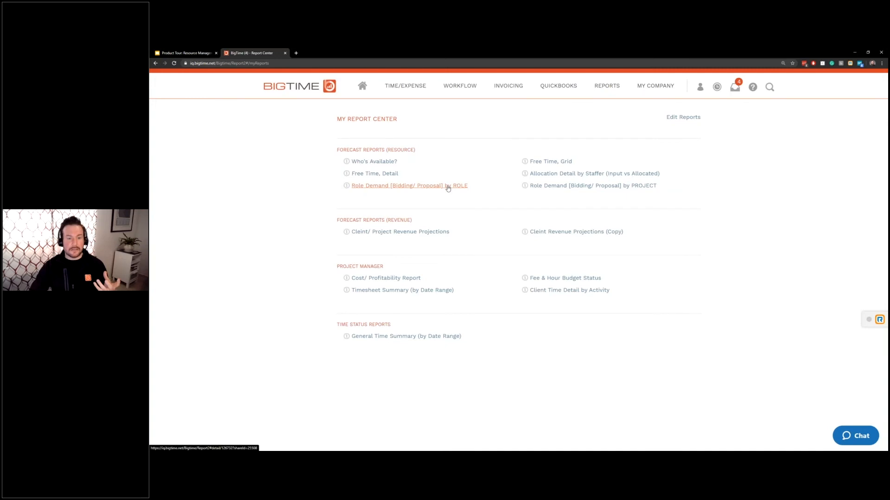
pyautogui.click(447, 186)
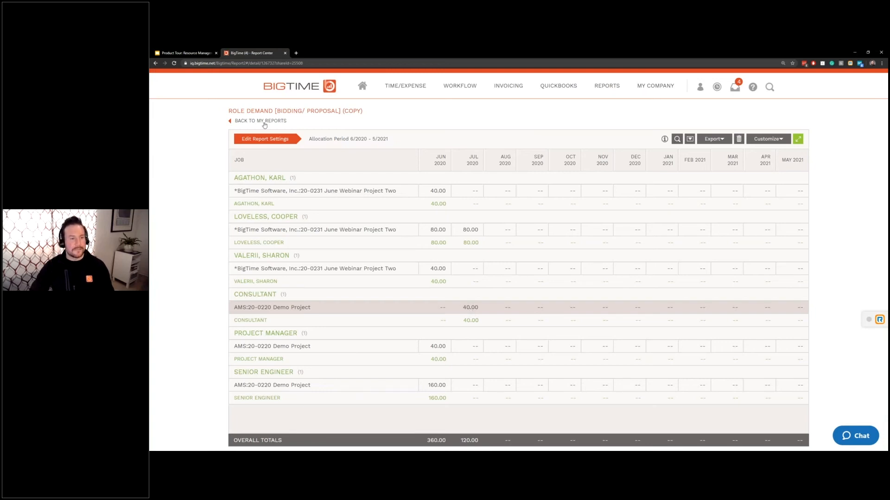
pyautogui.click(263, 122)
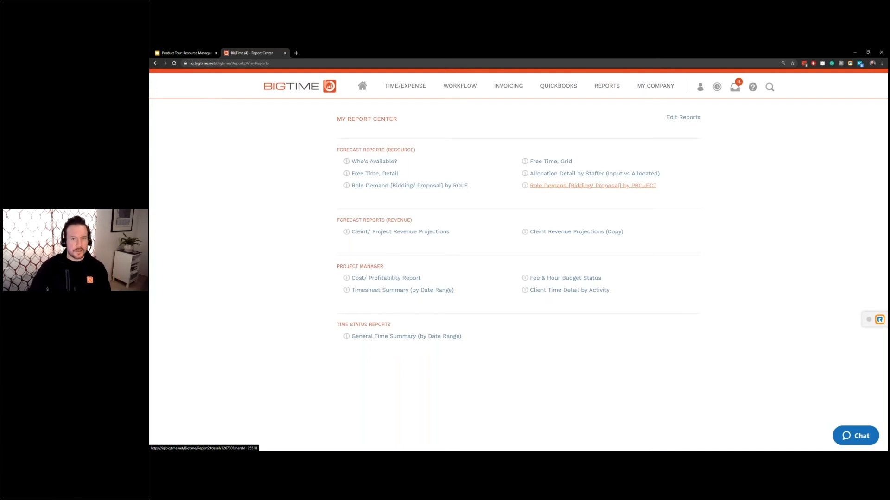
pyautogui.moveTo(610, 93)
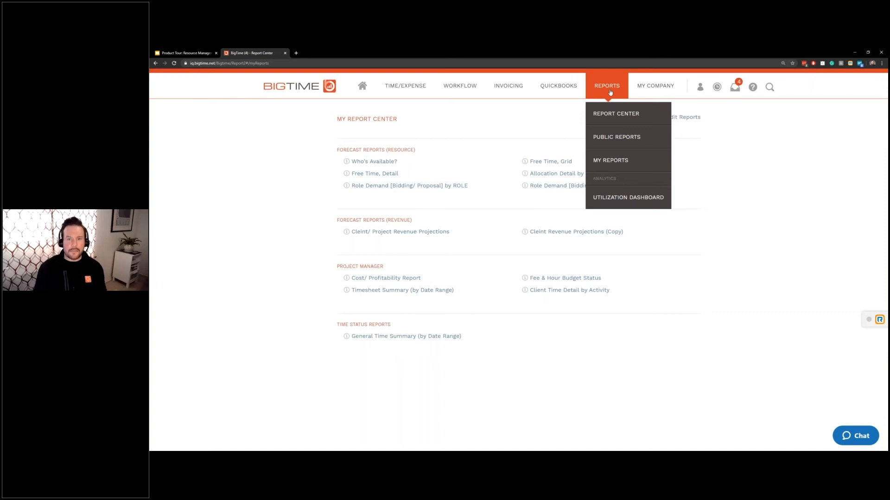
# - Open Personal Allocated Hours (Month) View from Public Reports, then return to the Public Reports list
pyautogui.click(604, 138)
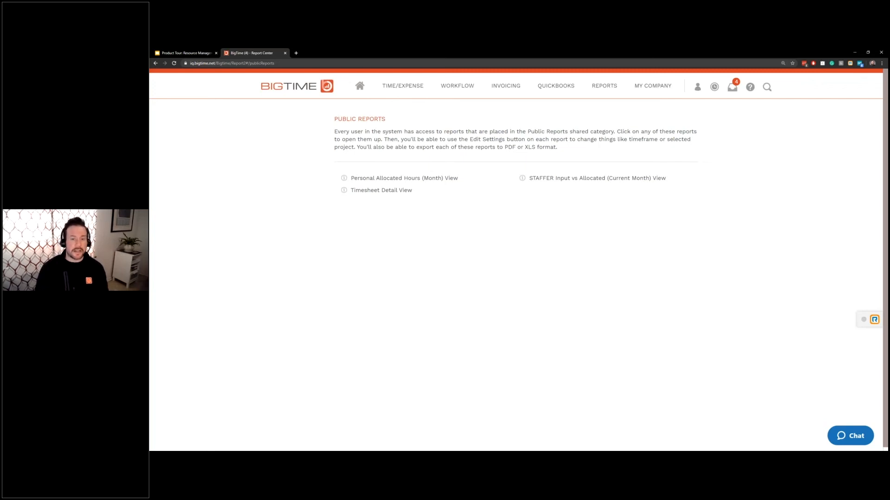
pyautogui.click(403, 179)
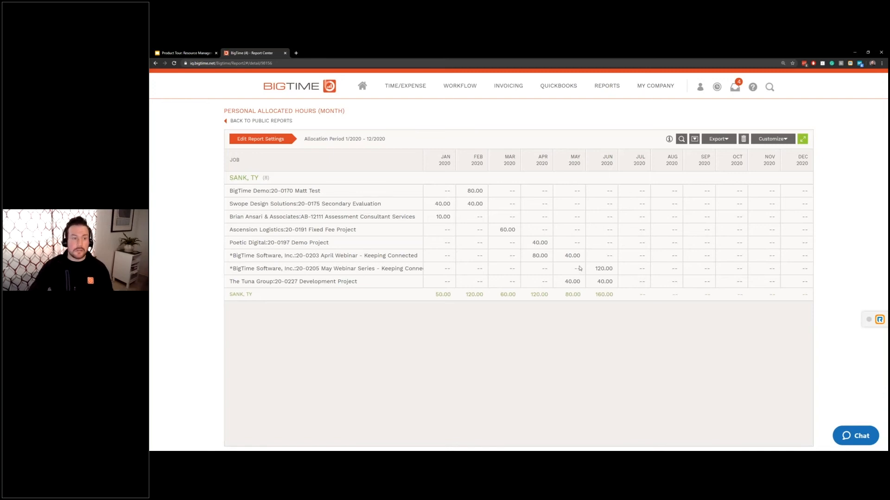
pyautogui.click(261, 120)
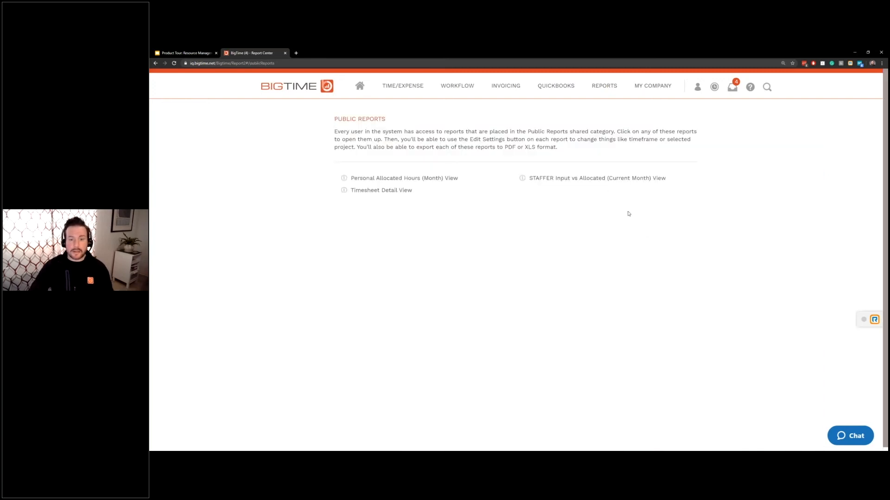
# - View the STAFFER Input vs Allocated (Current Month) View report, then go to the home dashboard
pyautogui.click(601, 180)
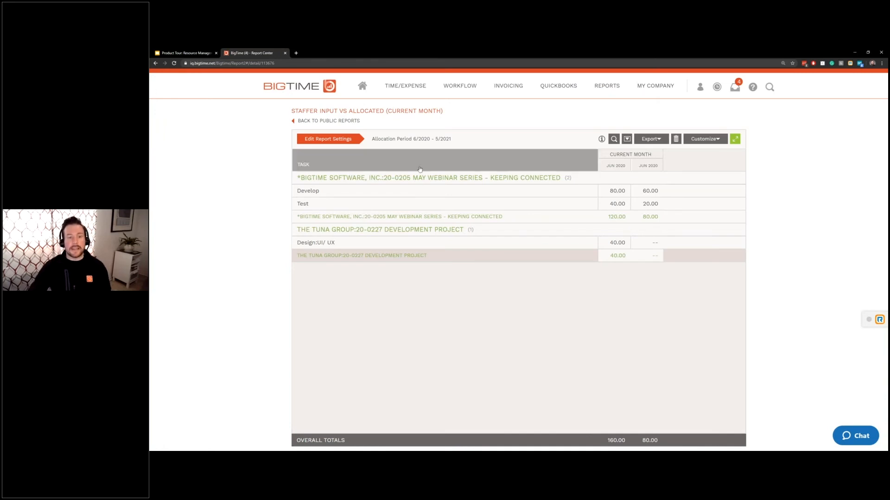
pyautogui.click(363, 86)
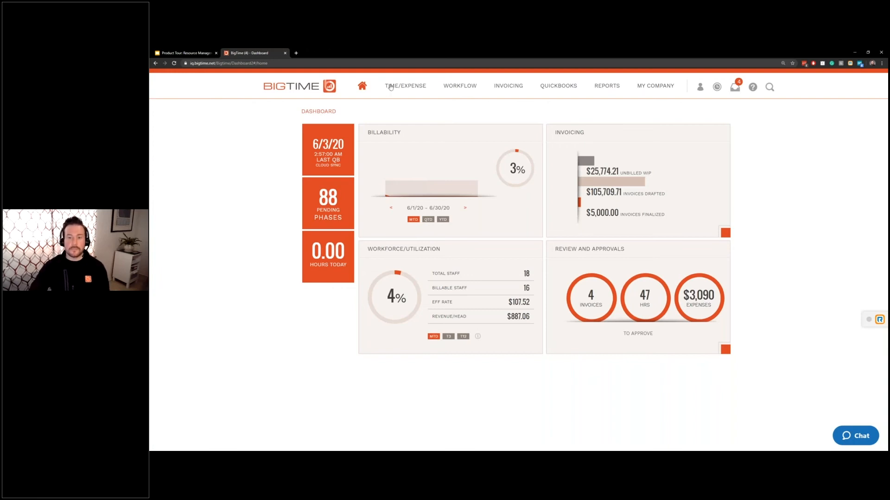
# - Open the Utilization Dashboard from Reports, covering 3/1/20 – 9/1/20 at 8% allocated utilization
pyautogui.moveTo(615, 89)
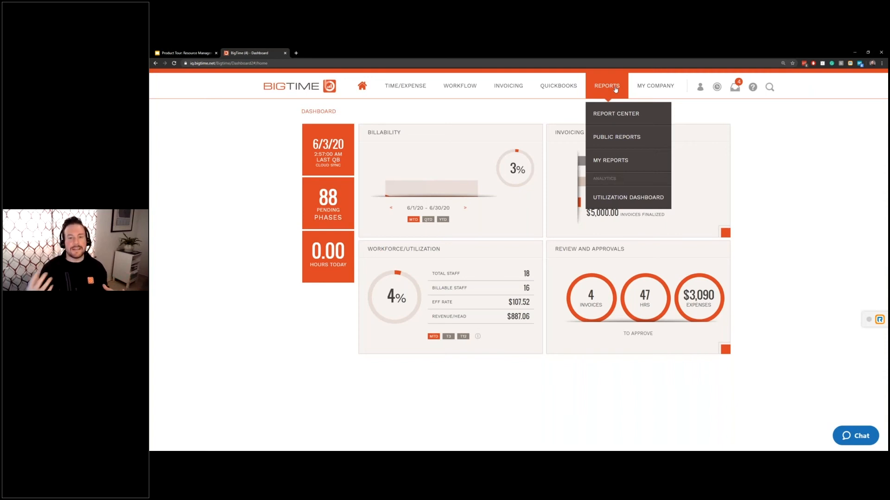
pyautogui.click(632, 198)
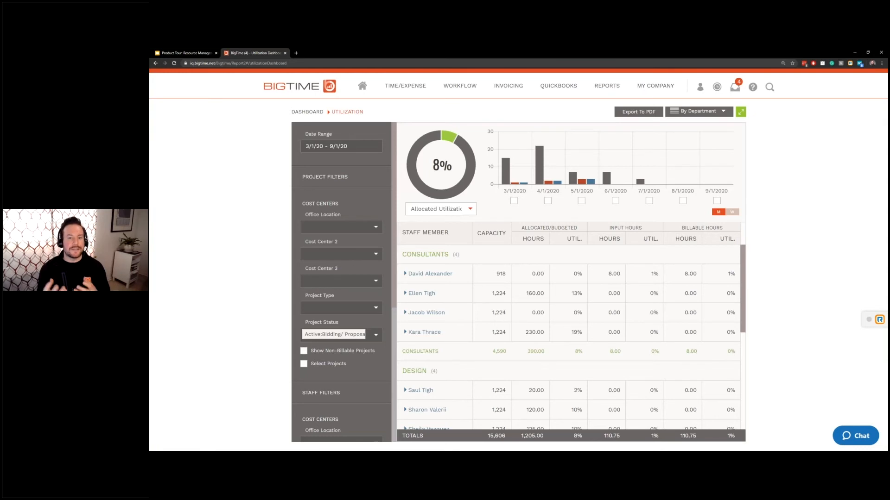
# - Try the 5/1/2020 and 6/1/2020 month filters on the bar chart, settling on May 2020
pyautogui.click(582, 201)
pyautogui.click(581, 200)
pyautogui.click(615, 201)
pyautogui.click(615, 200)
pyautogui.click(581, 201)
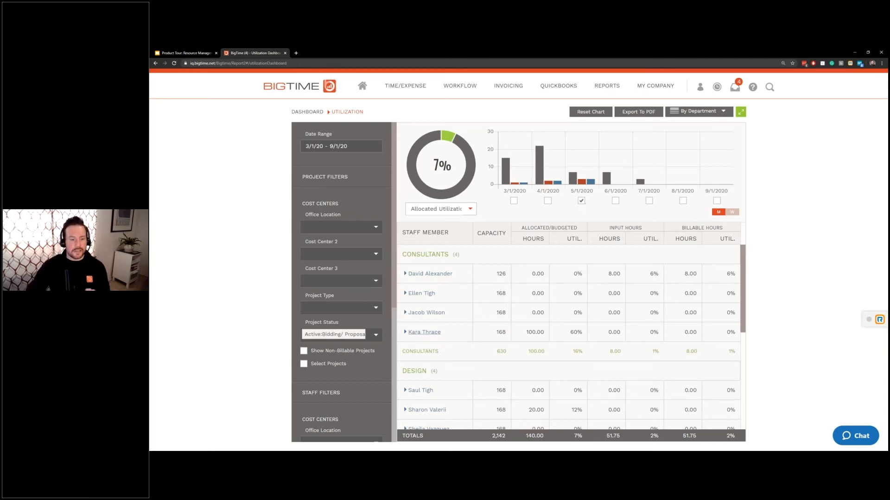
# - Remove Bidding/Proposal from the Project Status filter and limit to May 2020, showing 38% utilization
pyautogui.click(365, 334)
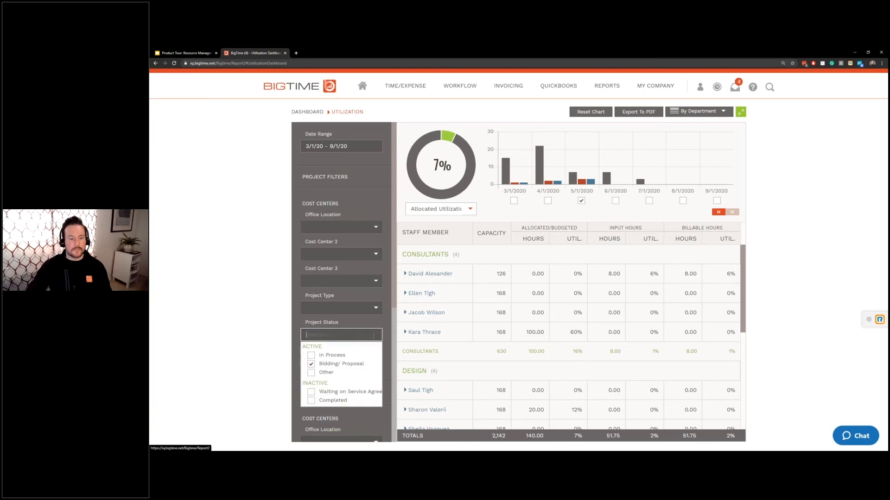
pyautogui.click(340, 364)
pyautogui.click(270, 347)
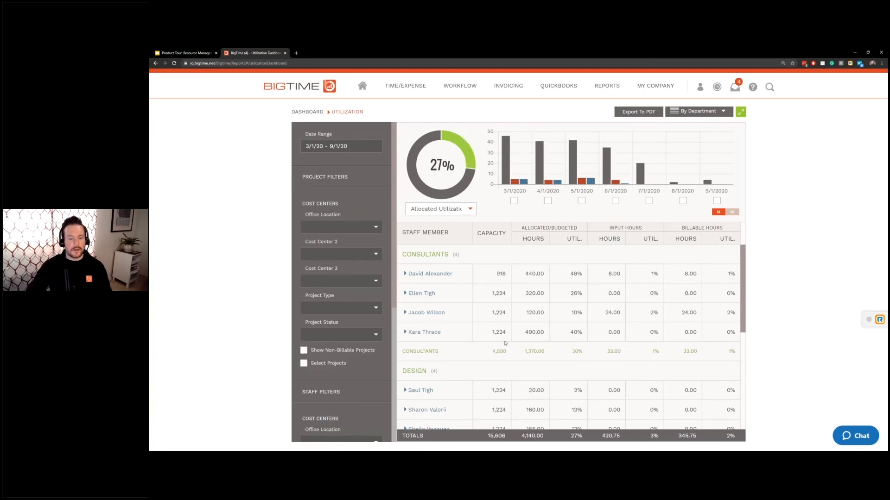
pyautogui.click(582, 200)
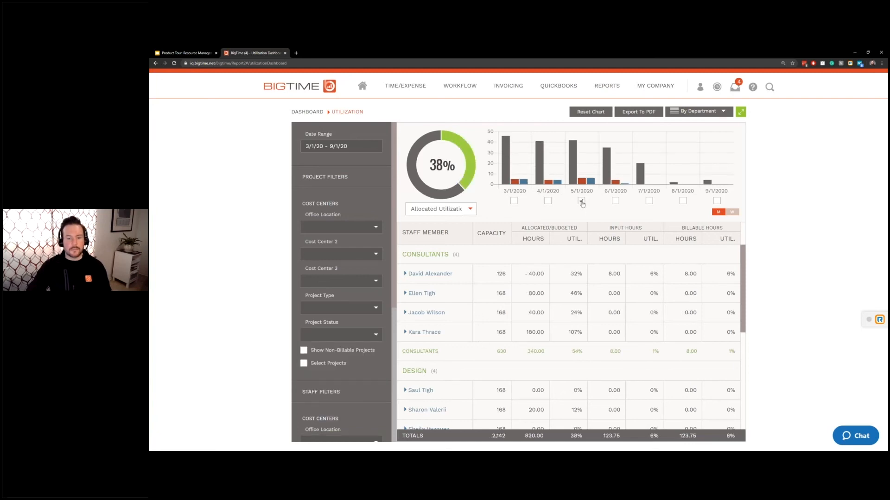
pyautogui.scroll(-5, 447, 320)
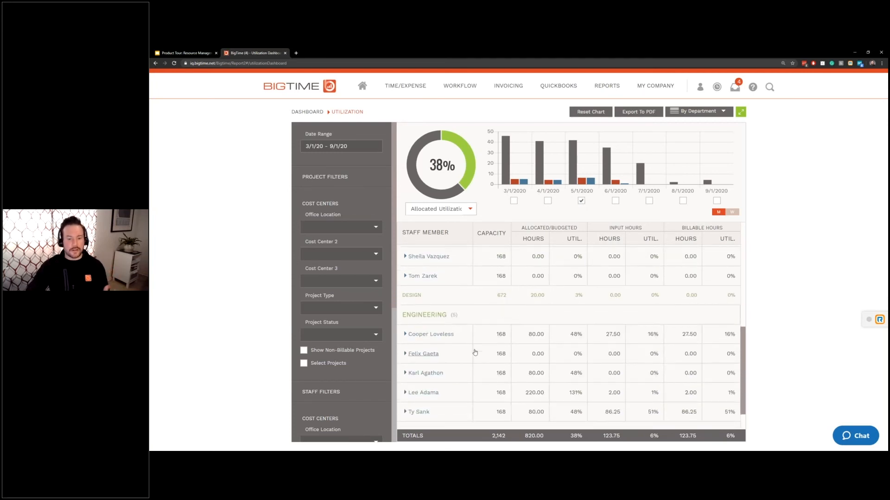
pyautogui.scroll(5, 461, 360)
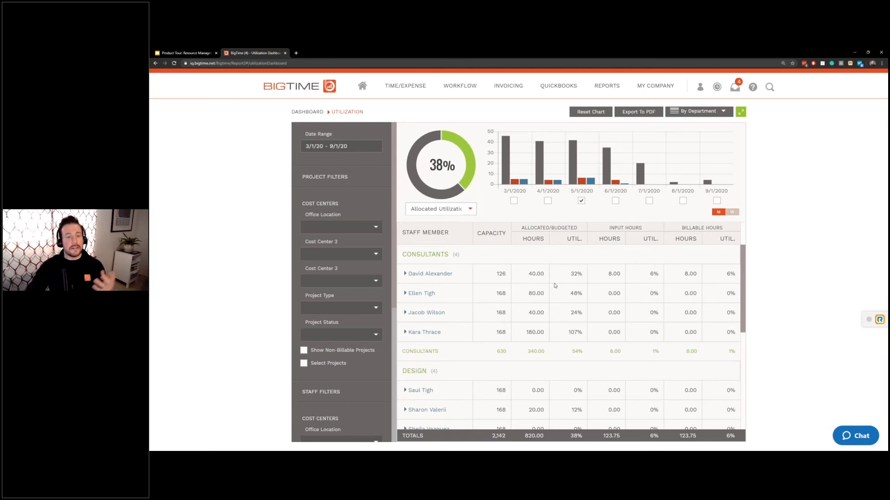
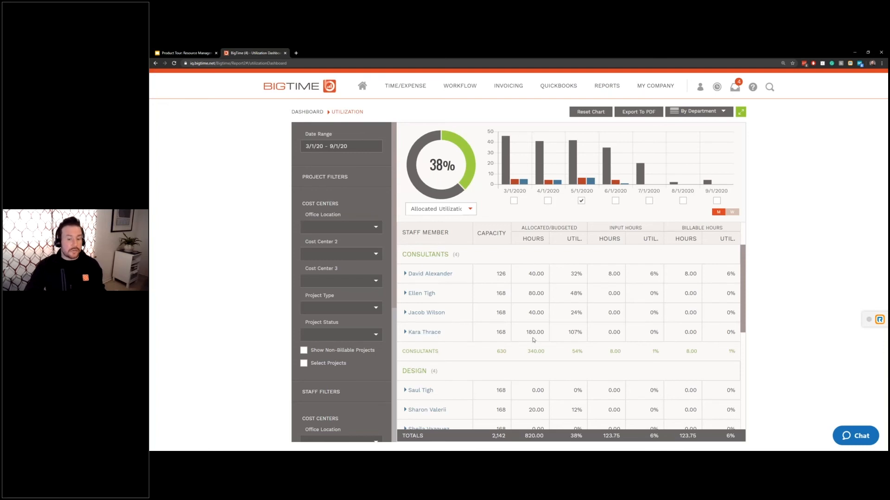
# - Expand the 107%-utilized consultant's projects to show 80.00 allocated hours on MGP:20-0187 Demo Project
pyautogui.click(431, 334)
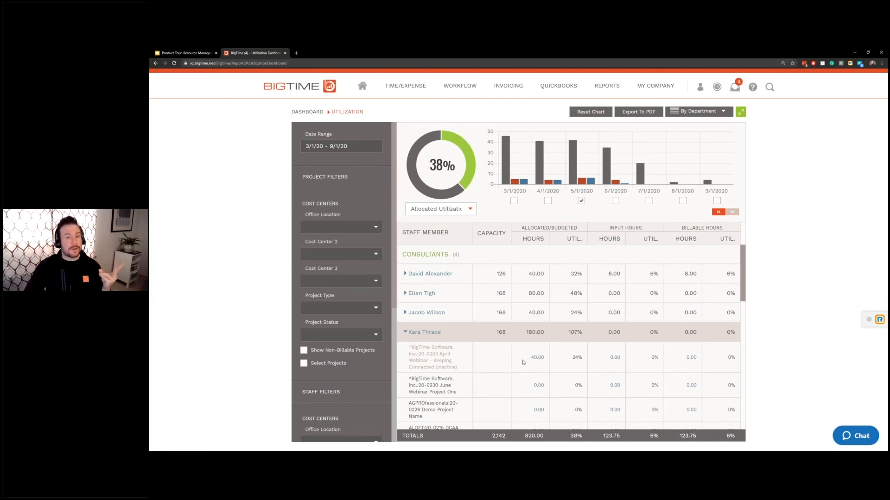
pyautogui.scroll(-3, 523, 363)
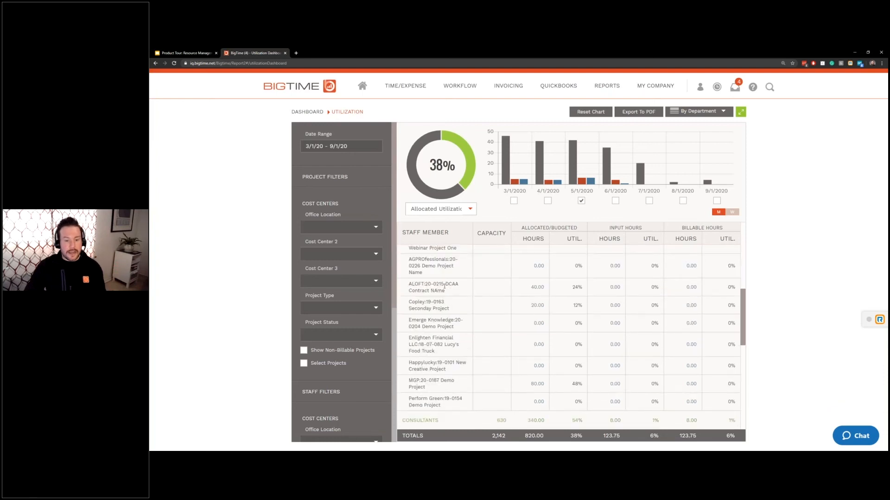
pyautogui.scroll(-1, 444, 286)
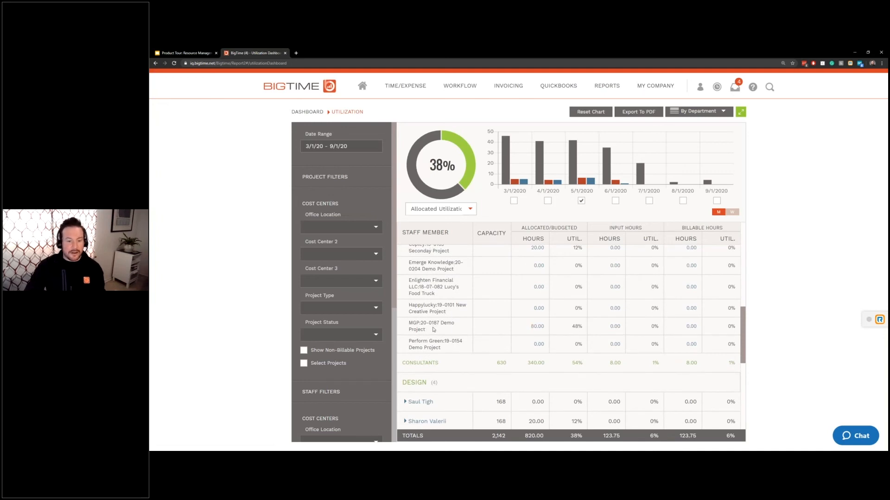
# - Change the consultant's May Data Analysis allocation on the MGP demo project to 60 hours
pyautogui.click(536, 328)
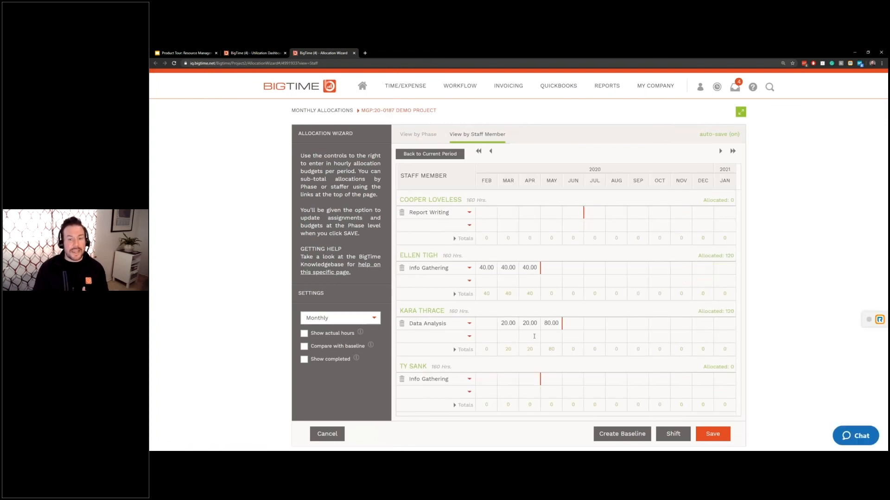
pyautogui.click(547, 321)
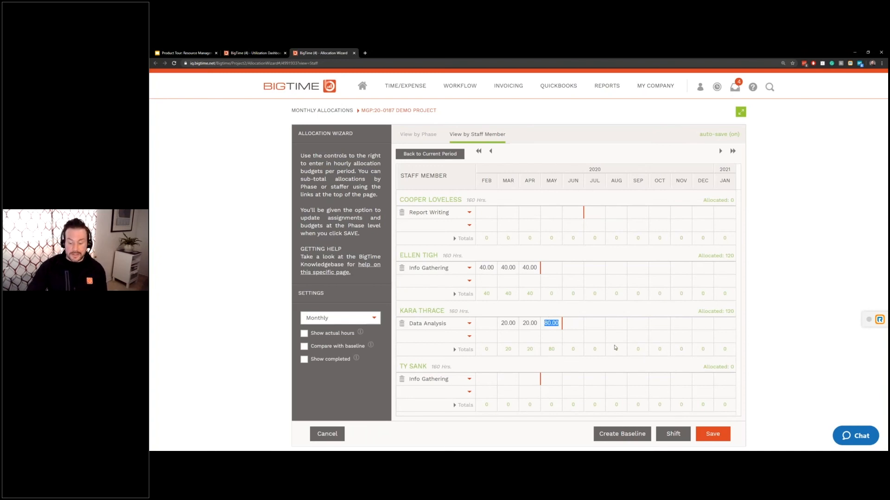
pyautogui.write('60')
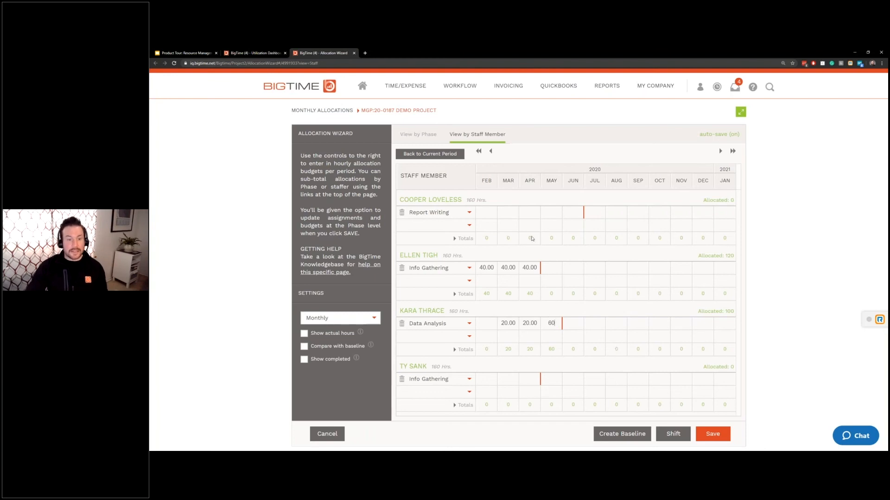
pyautogui.click(551, 213)
# - Give the Report Writing staffer a 20-hour May allocation and save the allocation budget
pyautogui.click(461, 238)
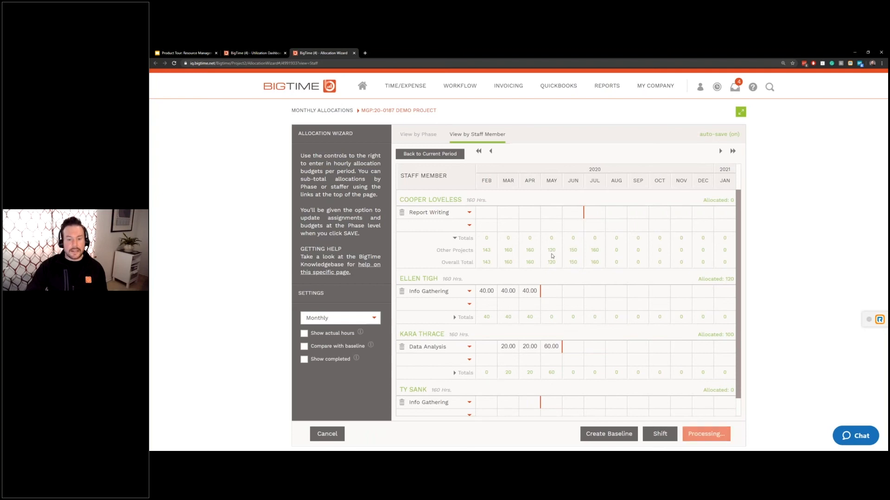
pyautogui.click(551, 213)
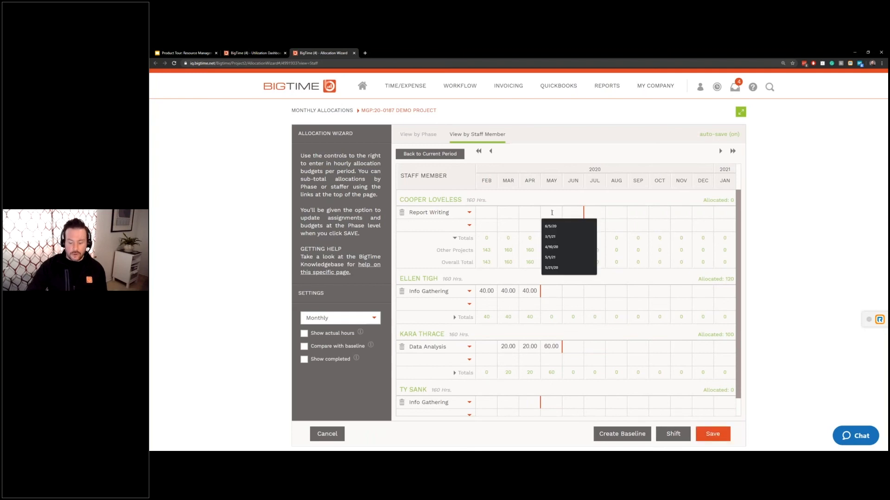
pyautogui.write('20')
pyautogui.click(598, 212)
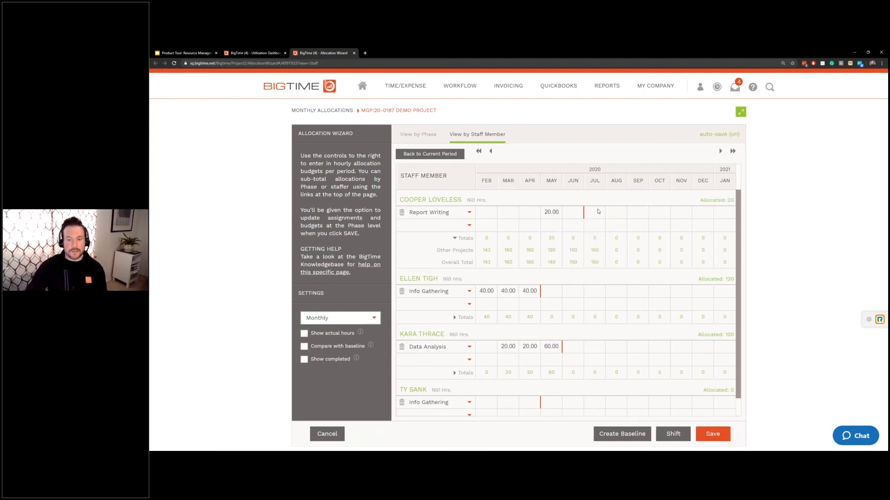
pyautogui.click(719, 437)
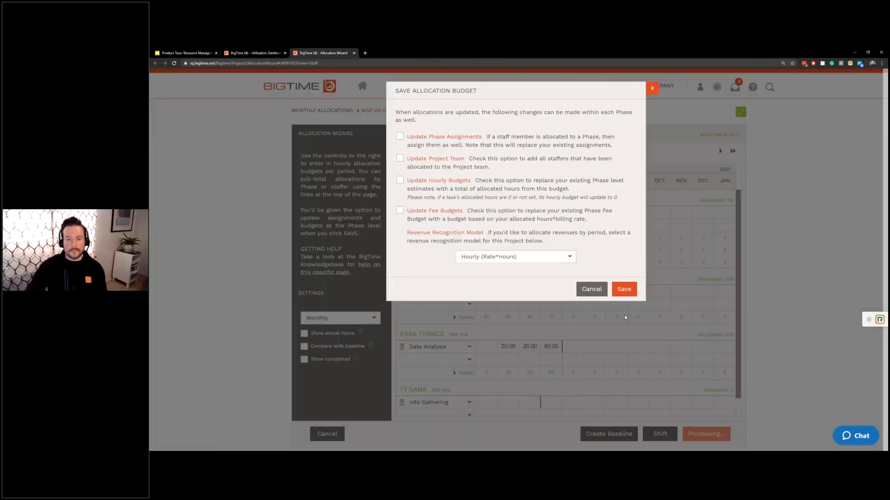
pyautogui.click(616, 293)
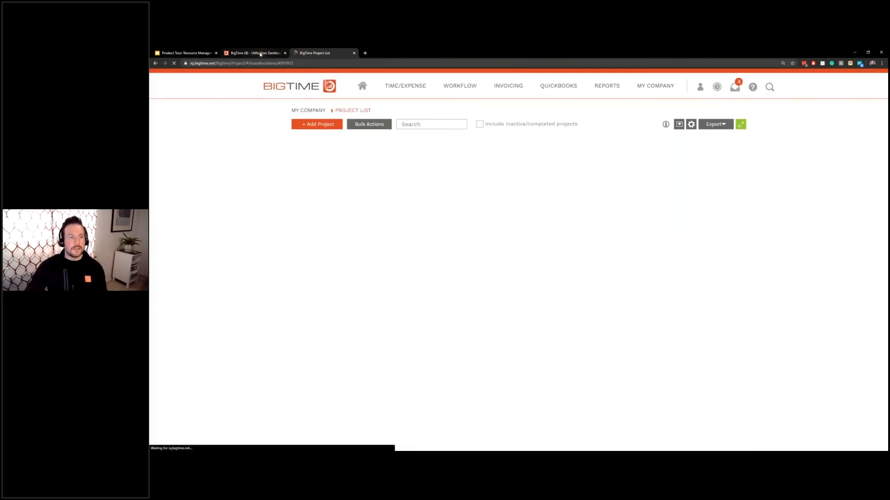
pyautogui.click(259, 53)
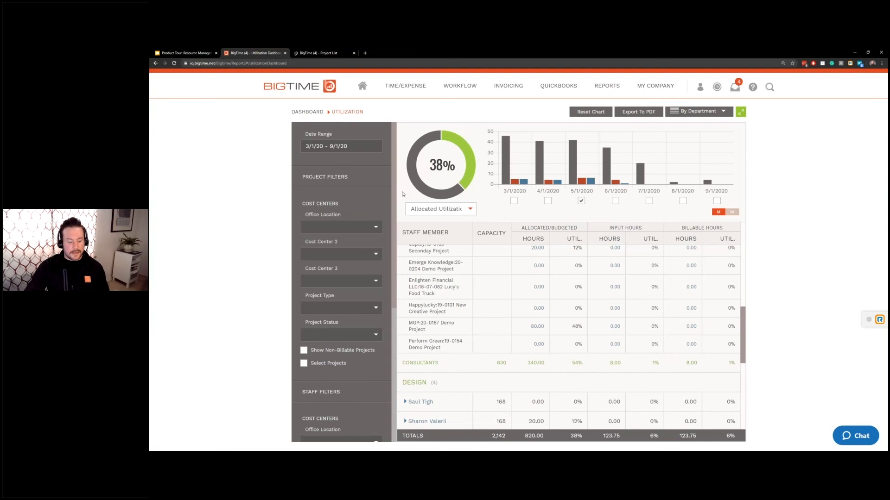
# - Reload the Utilization Dashboard and filter it to 5/1/2020 to reflect the new allocations
pyautogui.press('F5')
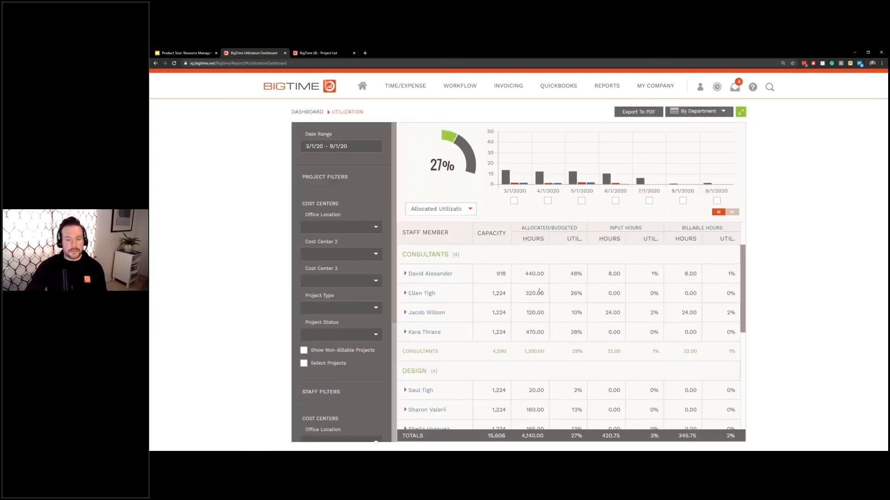
pyautogui.click(581, 200)
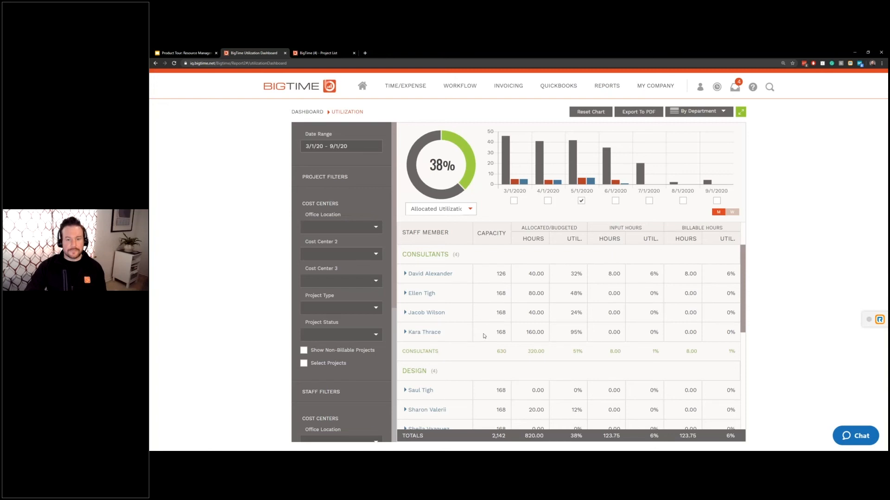
# - Leave for the BigTime home dashboard, then start the Google Slides presentation in full screen
pyautogui.click(362, 87)
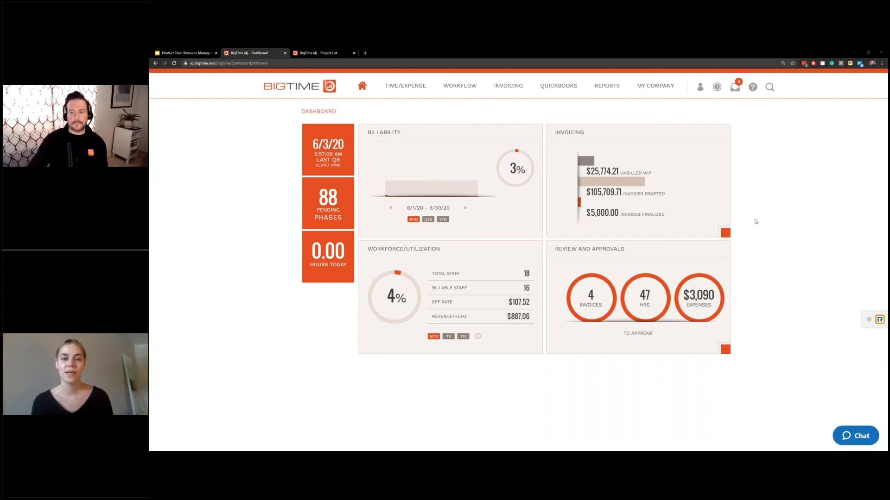
pyautogui.hotkey('ctrl', 'shift', 'Tab')
pyautogui.click(793, 80)
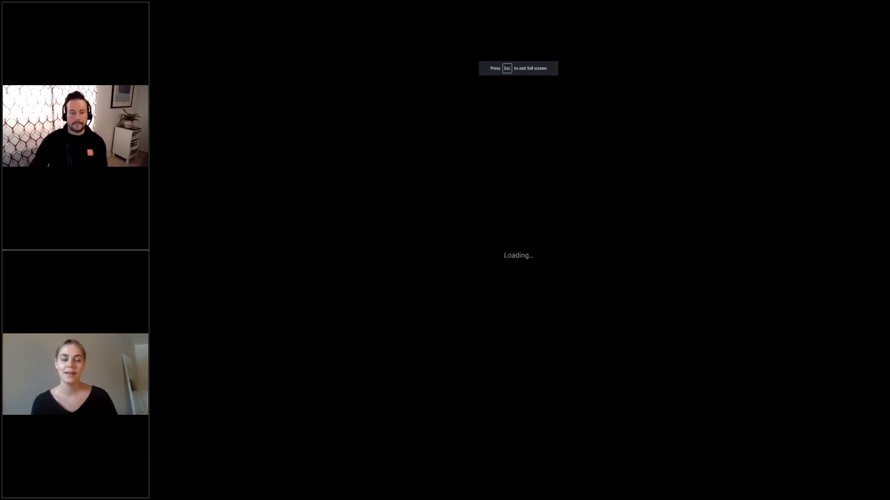